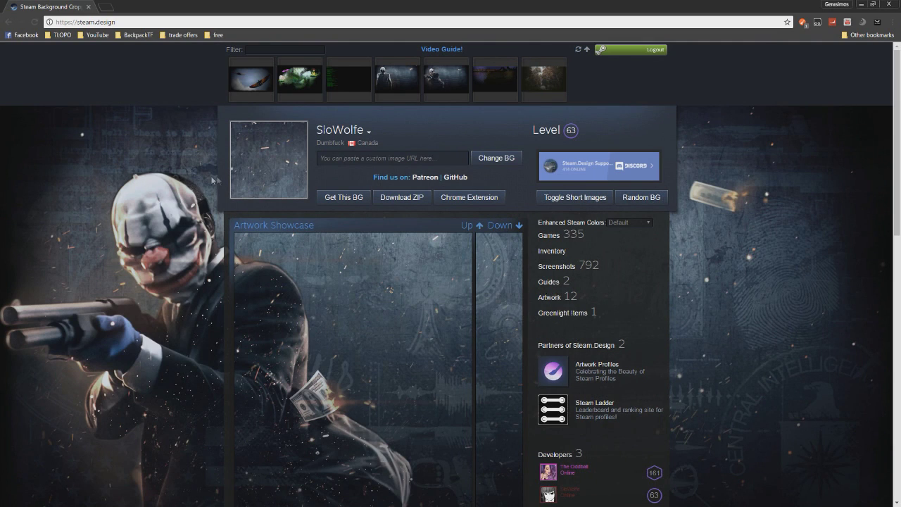
{"action": "scroll", "coordinate": [213, 180], "scroll_direction": "down", "scroll_amount": 1}
{"action": "scroll", "coordinate": [310, 155], "scroll_direction": "up", "scroll_amount": 1}
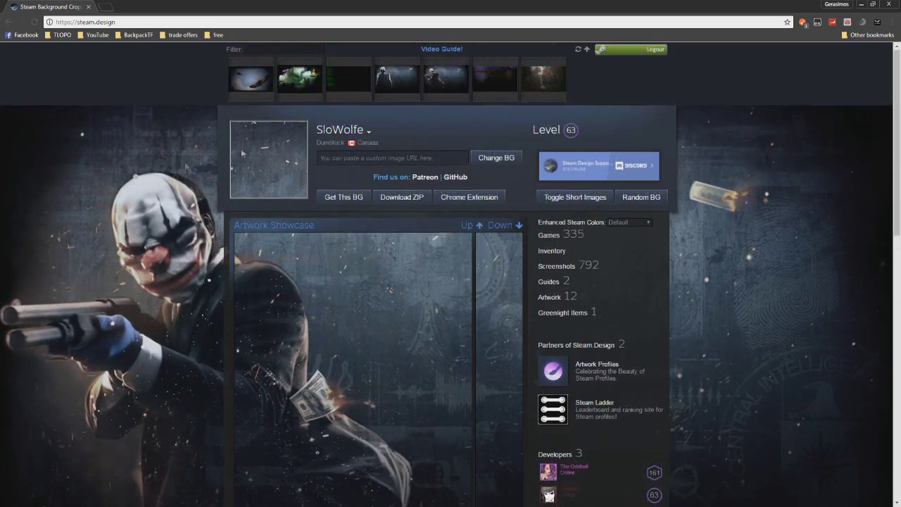
{"action": "scroll", "coordinate": [401, 130], "scroll_direction": "down", "scroll_amount": 2}
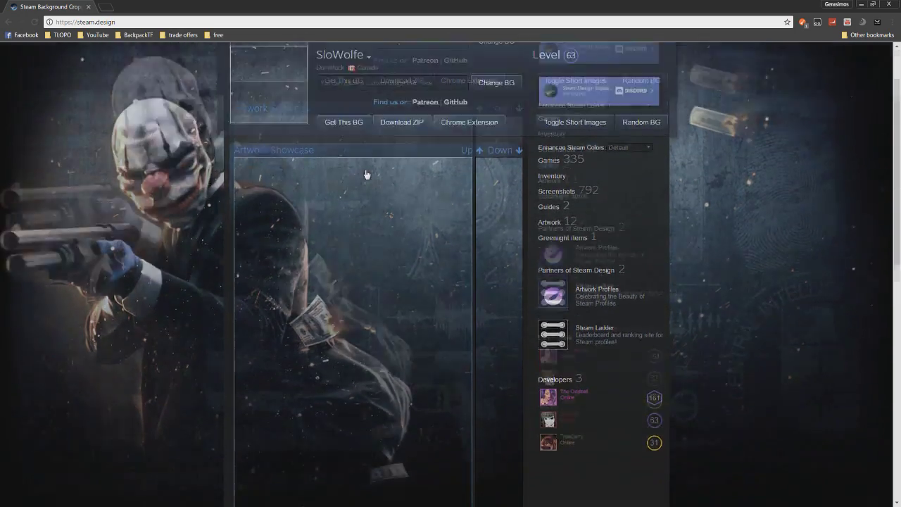
{"action": "scroll", "coordinate": [366, 174], "scroll_direction": "up", "scroll_amount": 2}
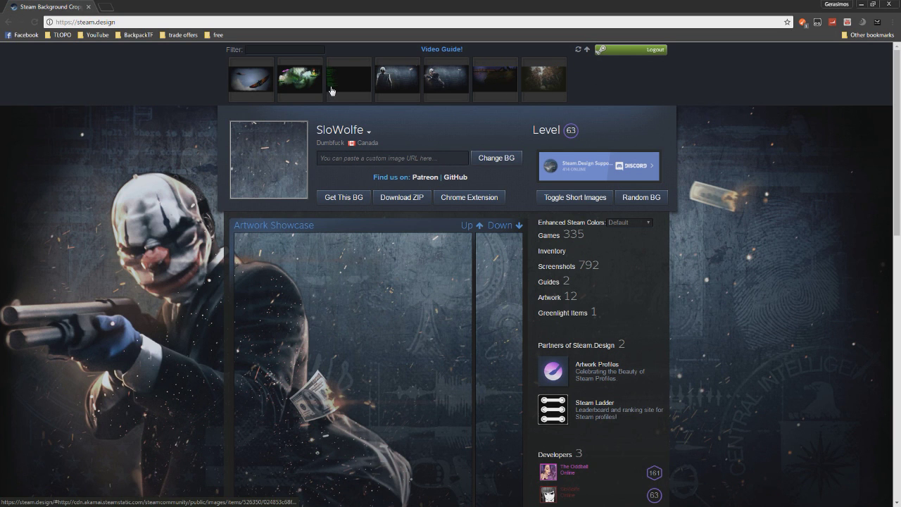
Step: Preview several of the listed profile backgrounds, including the green forest and white-suited masked man artworks, plus one random background
{"action": "left_click", "coordinate": [529, 88]}
{"action": "left_click", "coordinate": [443, 92]}
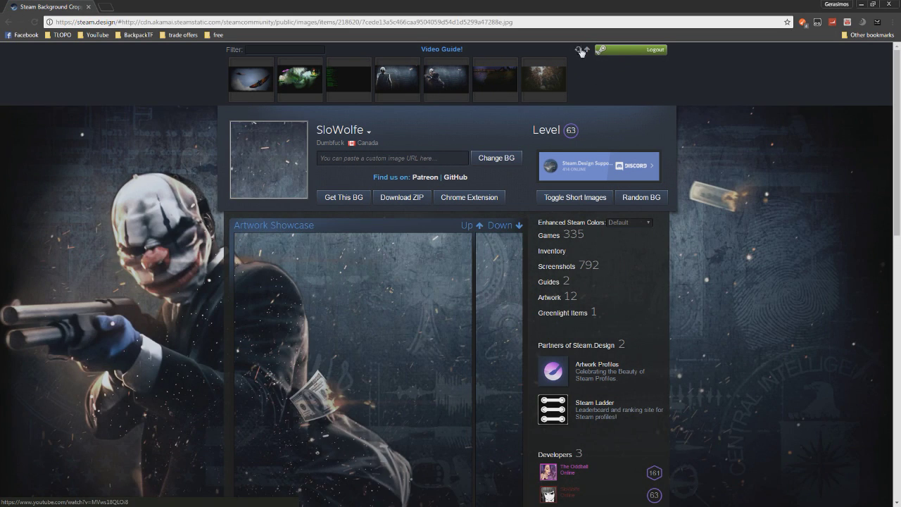
{"action": "scroll", "coordinate": [541, 66], "scroll_direction": "down", "scroll_amount": 1}
{"action": "scroll", "coordinate": [567, 62], "scroll_direction": "up", "scroll_amount": 2}
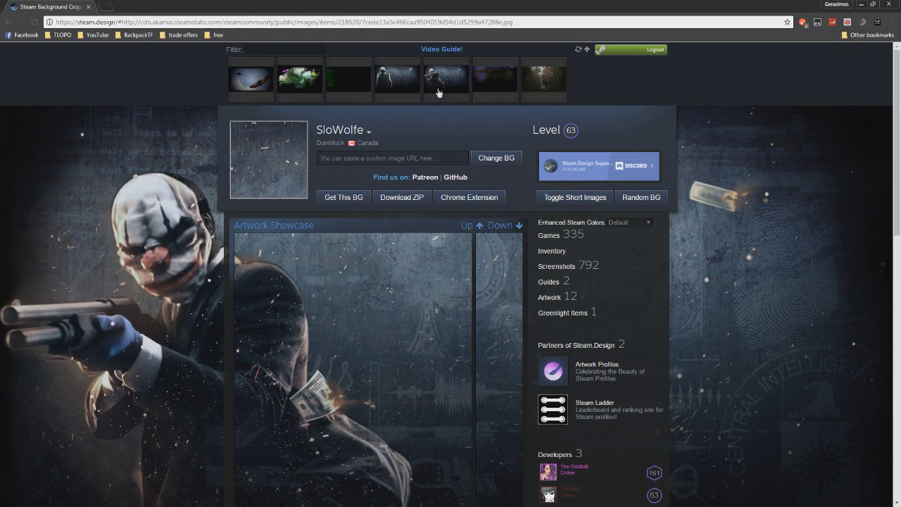
{"action": "left_click", "coordinate": [301, 84]}
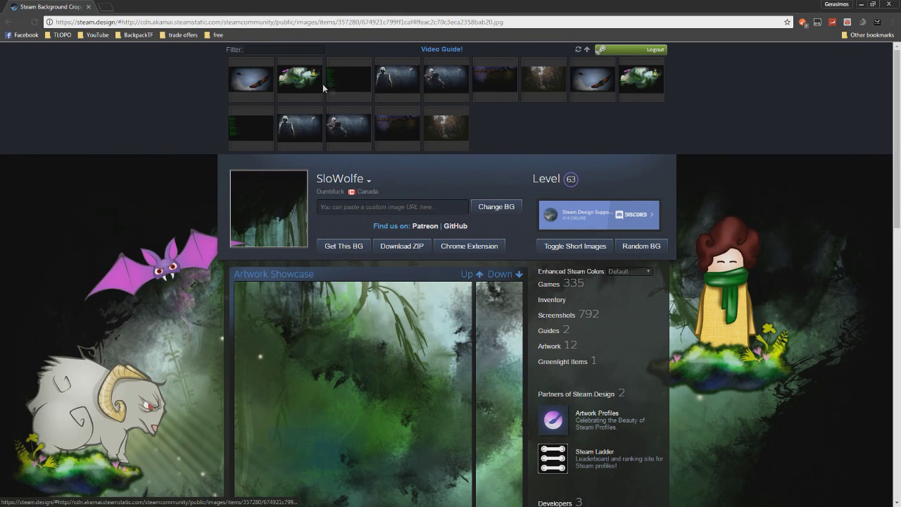
{"action": "left_click", "coordinate": [348, 81]}
{"action": "left_click", "coordinate": [408, 85]}
{"action": "scroll", "coordinate": [461, 89], "scroll_direction": "down", "scroll_amount": 3}
{"action": "scroll", "coordinate": [451, 93], "scroll_direction": "up", "scroll_amount": 3}
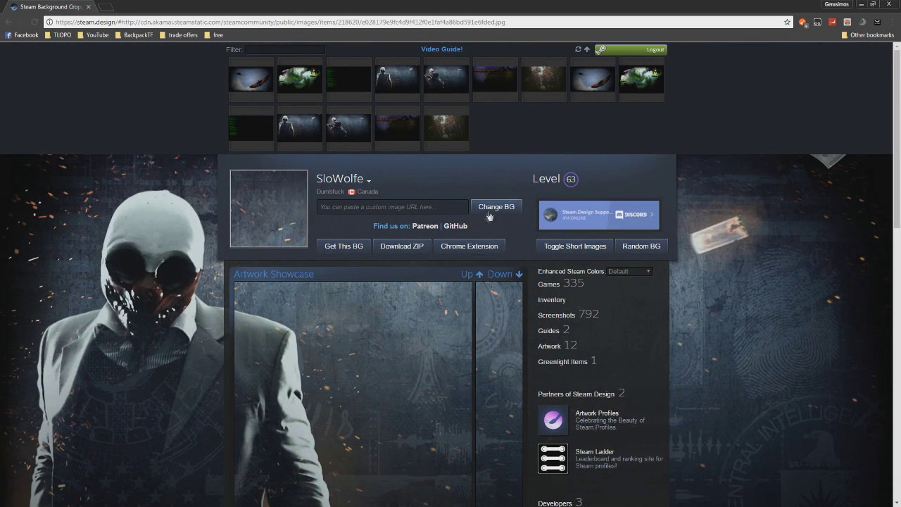
{"action": "left_click", "coordinate": [641, 246]}
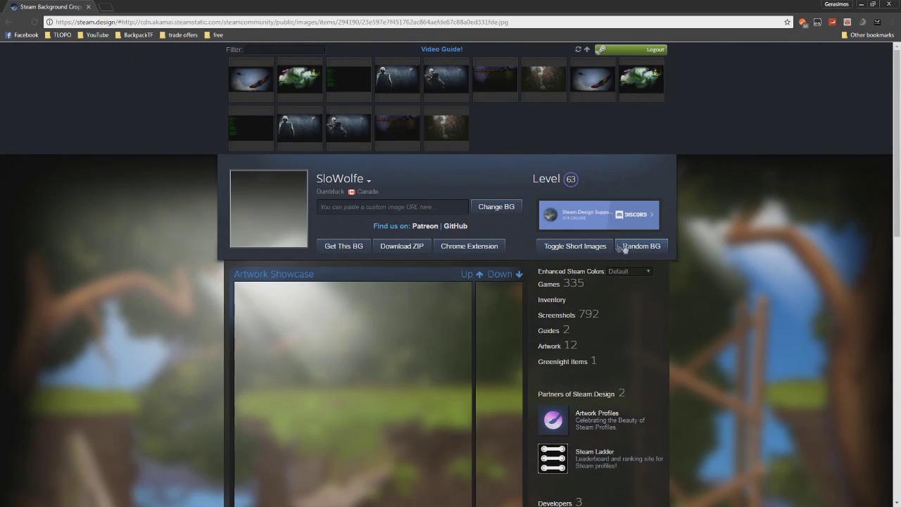
Step: Apply the first listed background, the winged craft in a cloudy sky, and review its artwork showcase crop
{"action": "left_click", "coordinate": [256, 94]}
{"action": "scroll", "coordinate": [356, 130], "scroll_direction": "down", "scroll_amount": 2}
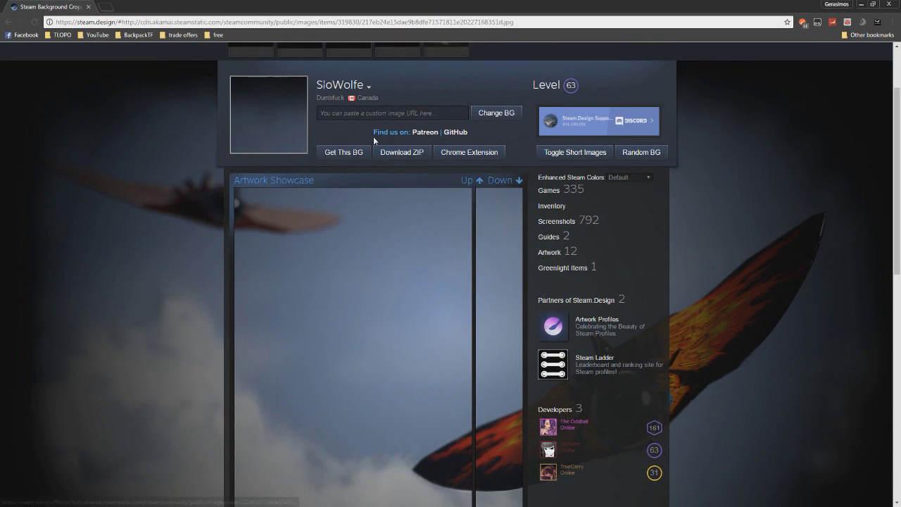
{"action": "scroll", "coordinate": [450, 211], "scroll_direction": "down", "scroll_amount": 3}
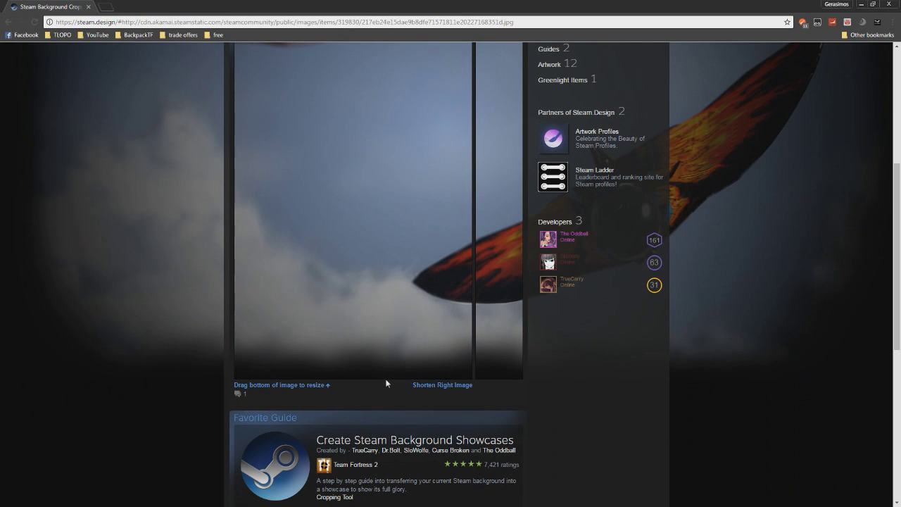
{"action": "scroll", "coordinate": [392, 432], "scroll_direction": "down", "scroll_amount": 3}
{"action": "scroll", "coordinate": [414, 182], "scroll_direction": "up", "scroll_amount": 5}
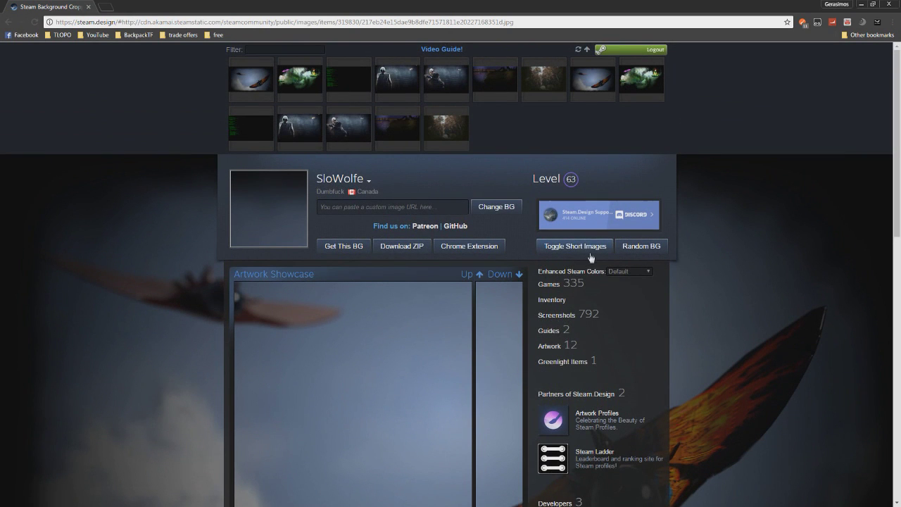
Step: Switch the artwork showcase layout to short images and back to long images
{"action": "left_click", "coordinate": [588, 251]}
{"action": "scroll", "coordinate": [497, 296], "scroll_direction": "down", "scroll_amount": 2}
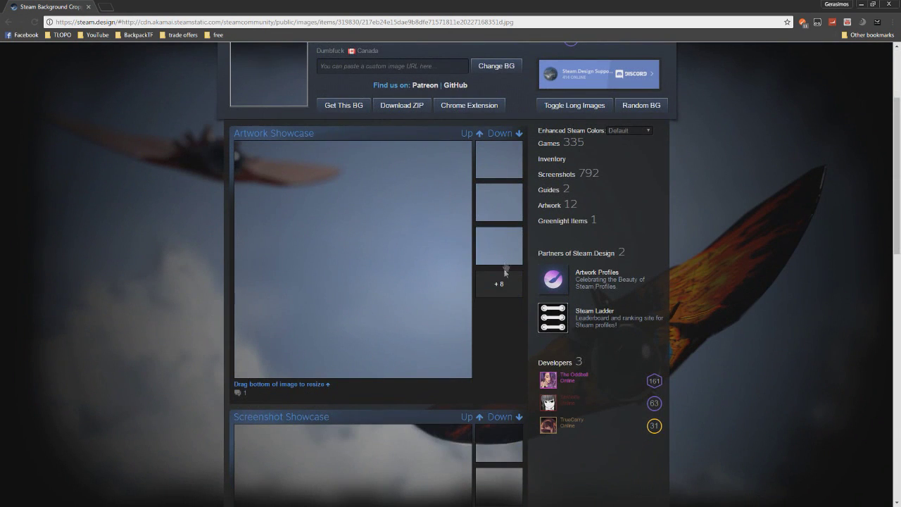
{"action": "left_click", "coordinate": [559, 110]}
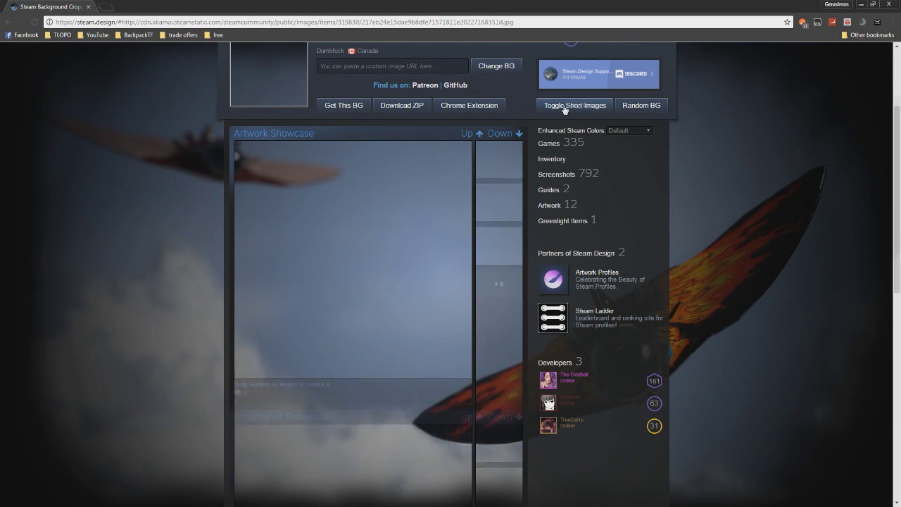
{"action": "scroll", "coordinate": [466, 256], "scroll_direction": "down", "scroll_amount": 2}
{"action": "scroll", "coordinate": [431, 338], "scroll_direction": "up", "scroll_amount": 3}
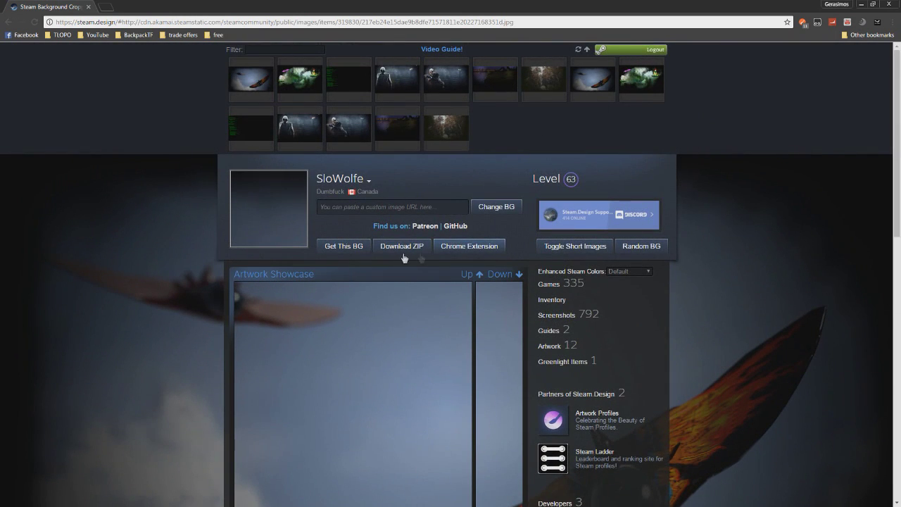
Step: Download the cropped background images as a ZIP archive and minimize the browser
{"action": "left_click", "coordinate": [401, 247]}
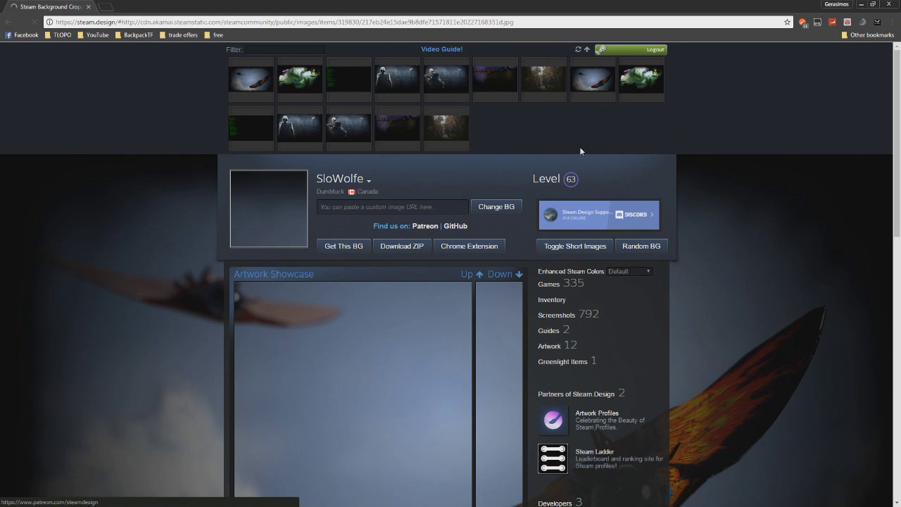
{"action": "left_click", "coordinate": [860, 4]}
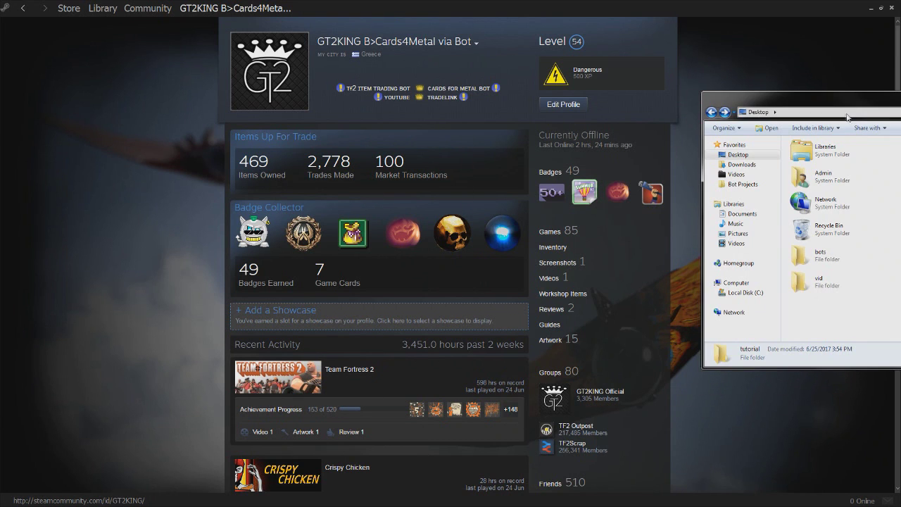
Step: Open the tutorial folder on the Desktop, view Artwork_Middle.png, and close the image and folder windows
{"action": "left_click_drag", "start_coordinate": [819, 106], "coordinate": [527, 105]}
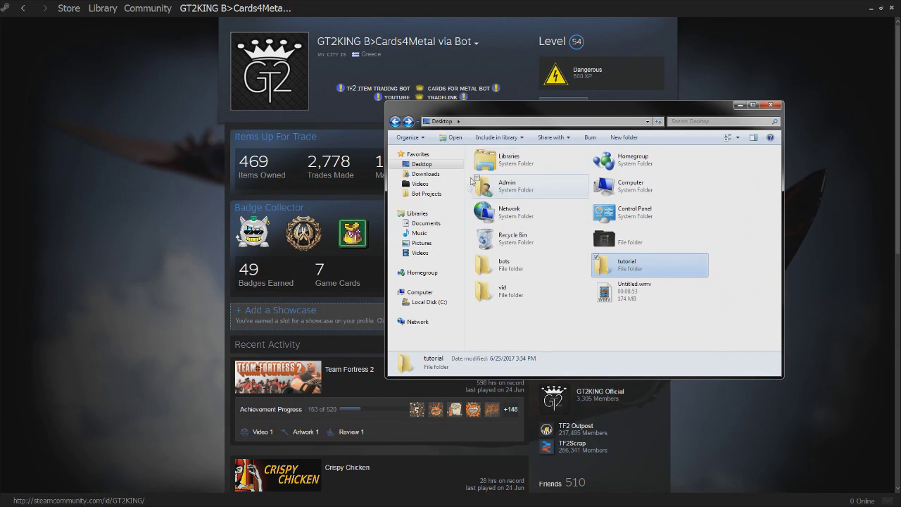
{"action": "double_click", "coordinate": [623, 260]}
{"action": "left_click_drag", "start_coordinate": [659, 223], "coordinate": [566, 229]}
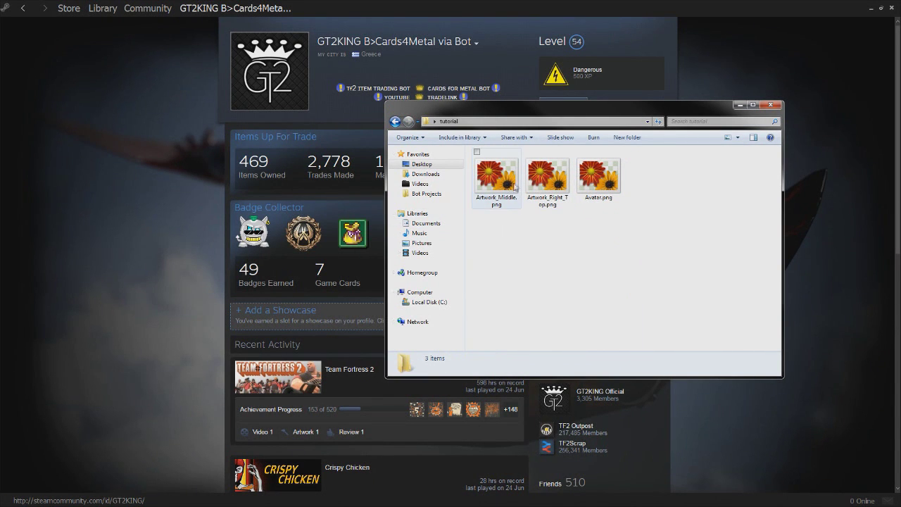
{"action": "left_click", "coordinate": [492, 190]}
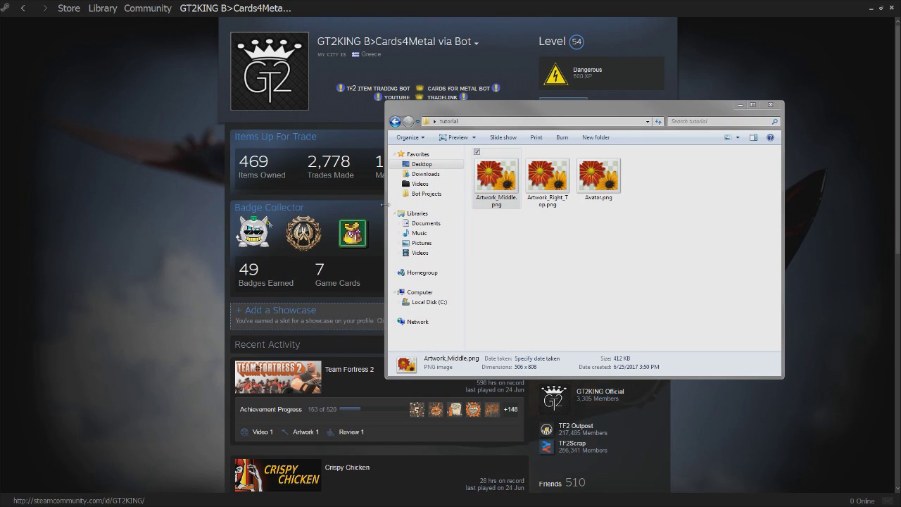
{"action": "key", "text": "Return"}
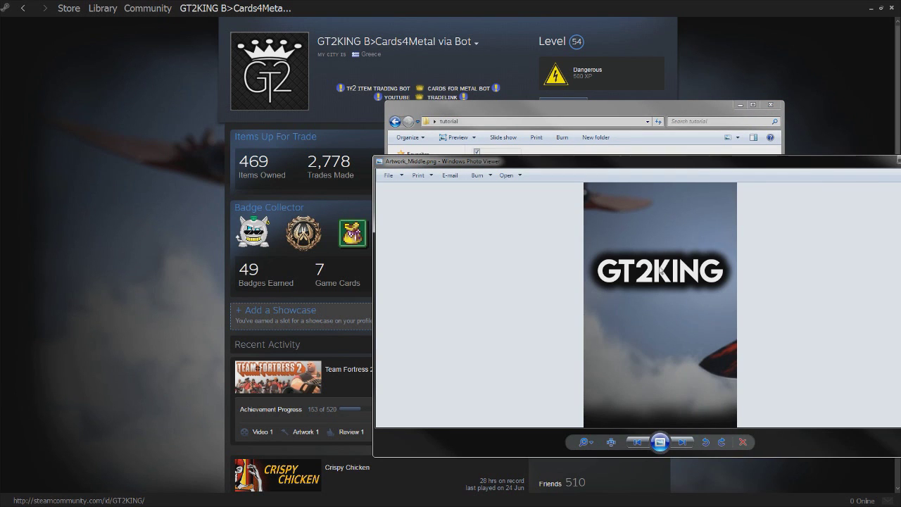
{"action": "key", "text": "alt+F4"}
{"action": "key", "text": "alt+F4"}
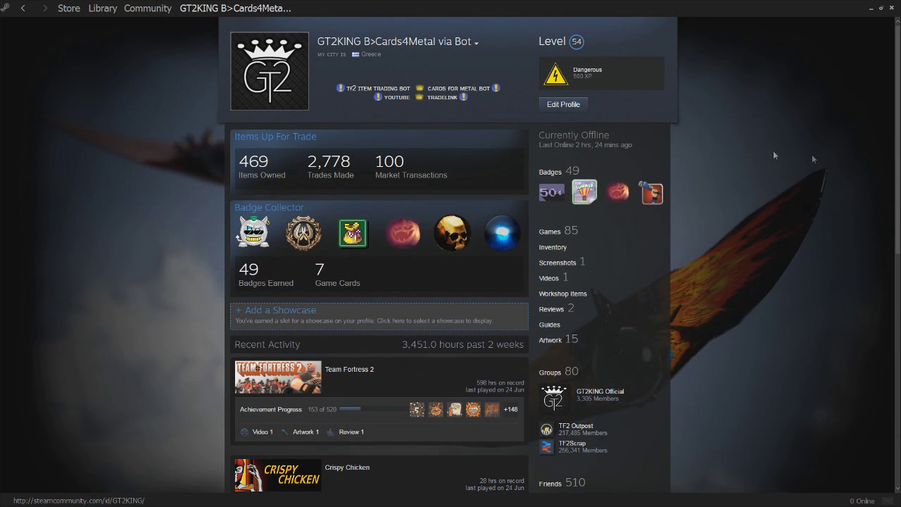
Step: Switch back to Chrome and open the Steam Community artwork upload page in a new tab
{"action": "left_click", "coordinate": [560, 105]}
{"action": "key", "text": "alt+Tab"}
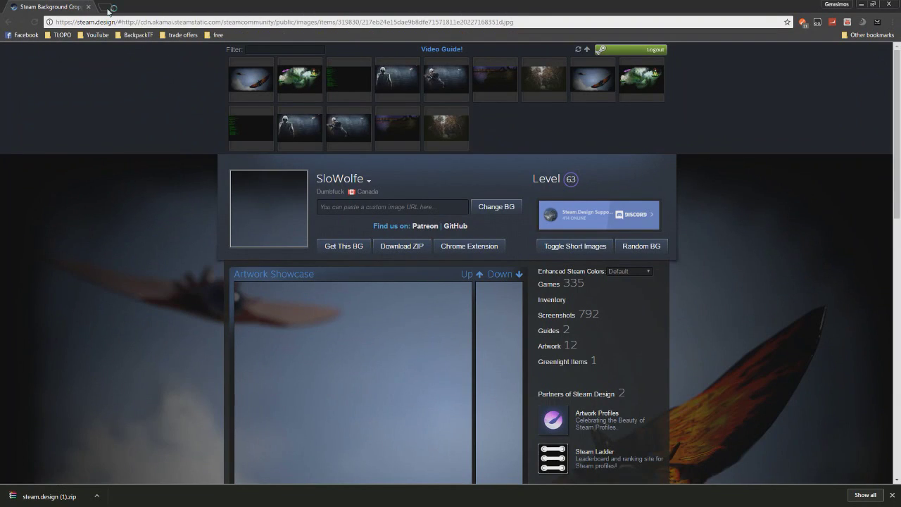
{"action": "left_click", "coordinate": [109, 8]}
{"action": "type", "text": "ste"}
{"action": "key", "text": "Return"}
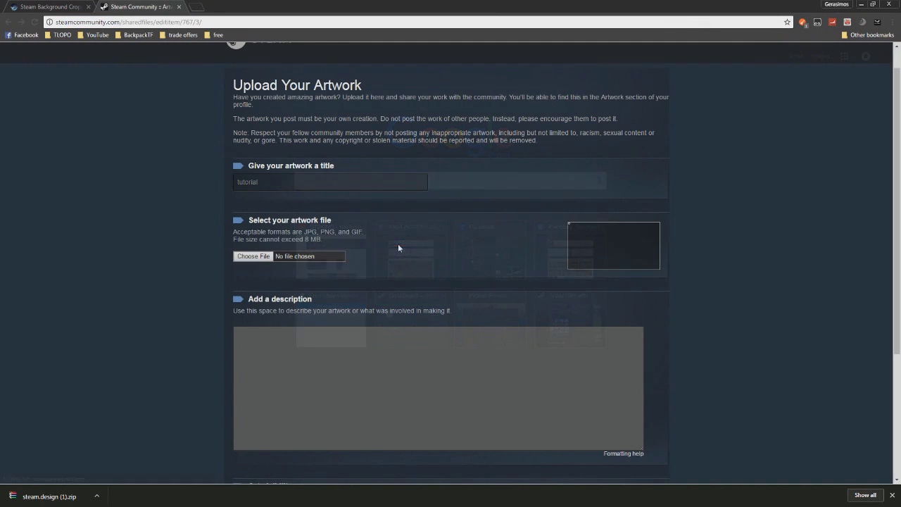
Step: Choose Artwork_Middle.png from the tutorial folder as the artwork file for the upload titled "tutorial"
{"action": "double_click", "coordinate": [296, 182]}
{"action": "left_click", "coordinate": [276, 185]}
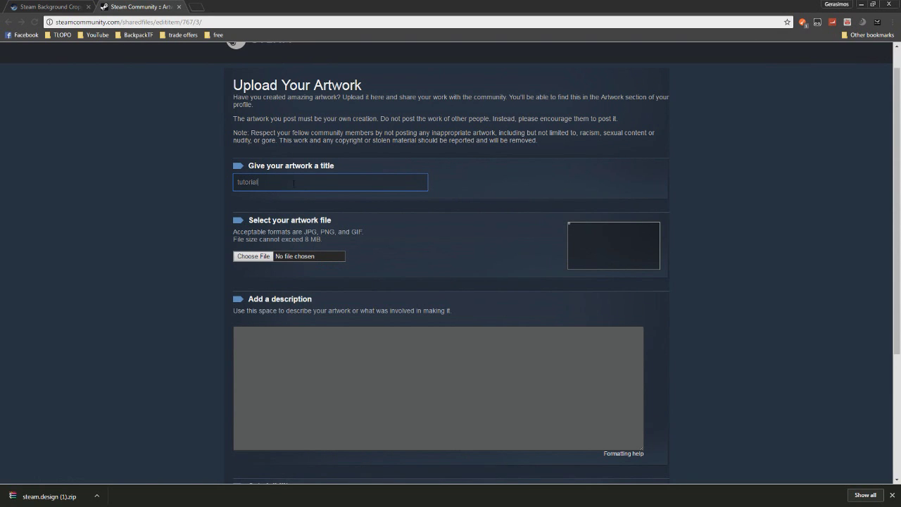
{"action": "key", "text": "ctrl+a"}
{"action": "scroll", "coordinate": [285, 190], "scroll_direction": "up", "scroll_amount": 1}
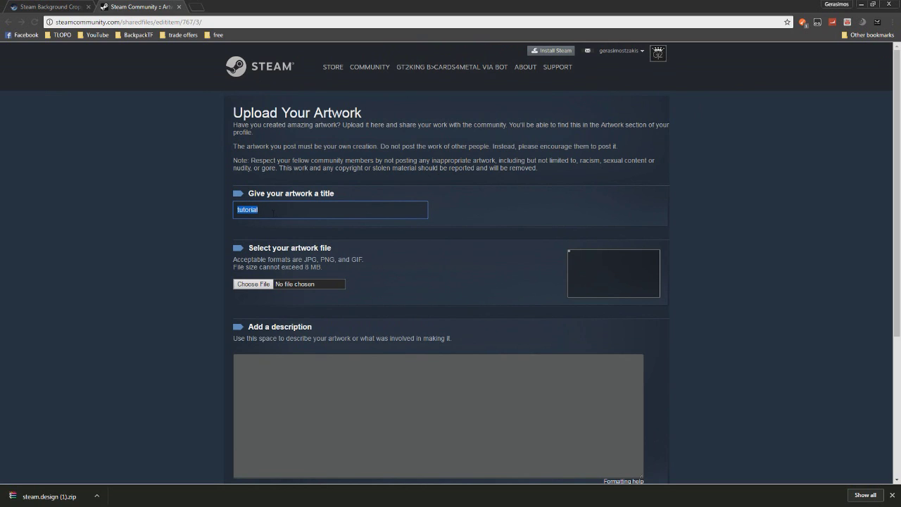
{"action": "left_click", "coordinate": [321, 283]}
{"action": "left_click", "coordinate": [109, 76]}
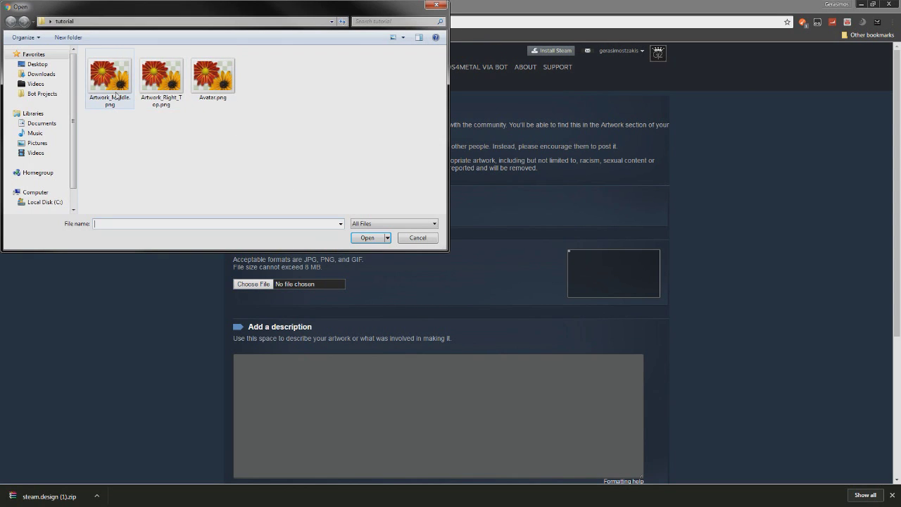
{"action": "left_click", "coordinate": [366, 237]}
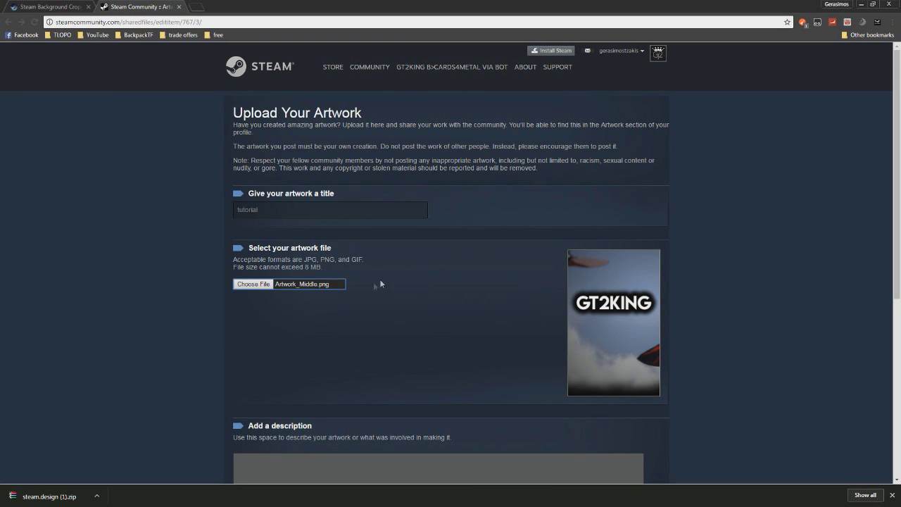
Step: Run $J('#image_width').val('1000');$J('#image_height').val('1'); in the upload page's developer console
{"action": "scroll", "coordinate": [96, 261], "scroll_direction": "down", "scroll_amount": 3}
{"action": "scroll", "coordinate": [26, 246], "scroll_direction": "up", "scroll_amount": 2}
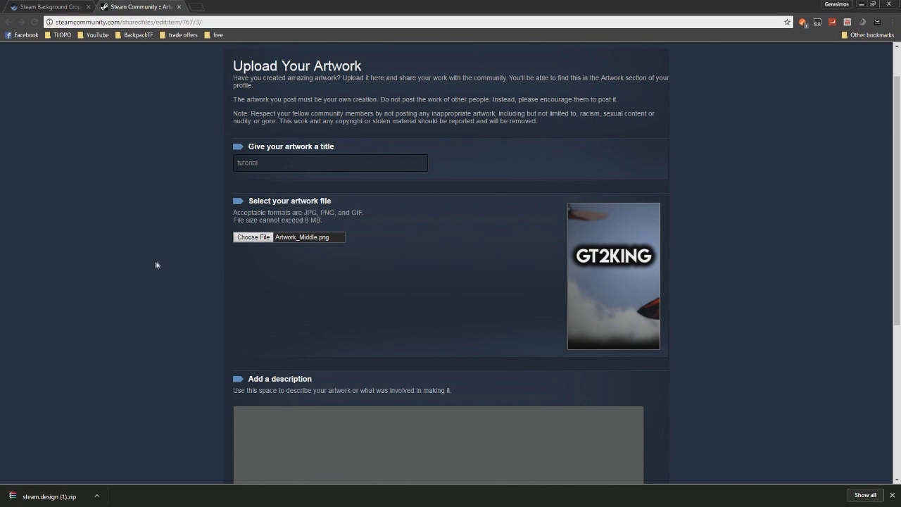
{"action": "key", "text": "ctrl+shift+i"}
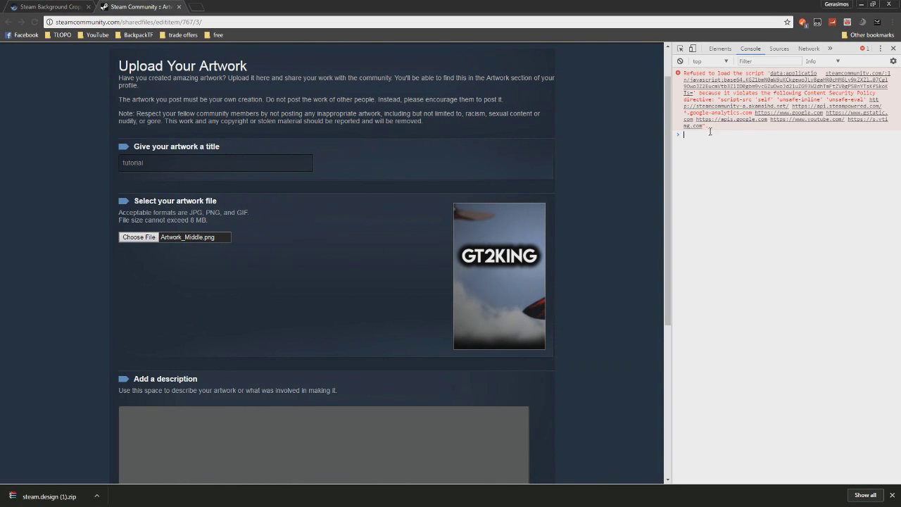
{"action": "left_click", "coordinate": [892, 22]}
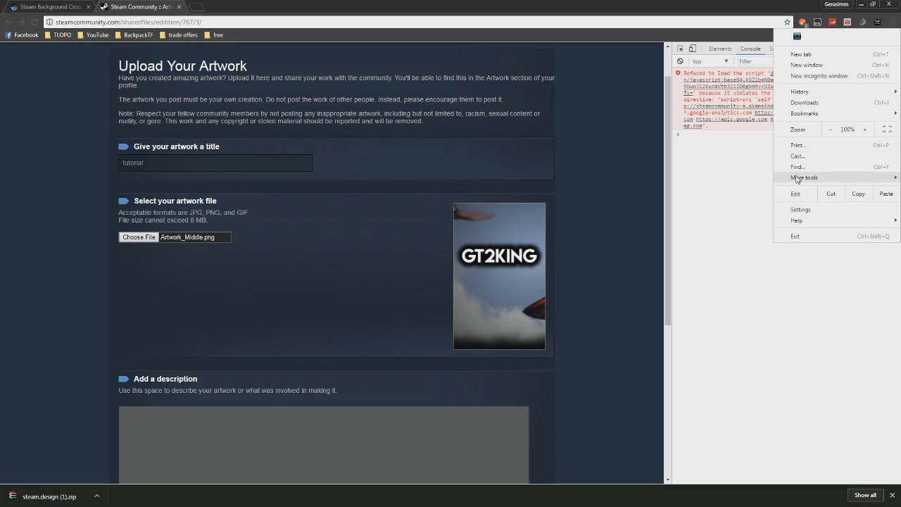
{"action": "left_click", "coordinate": [748, 187]}
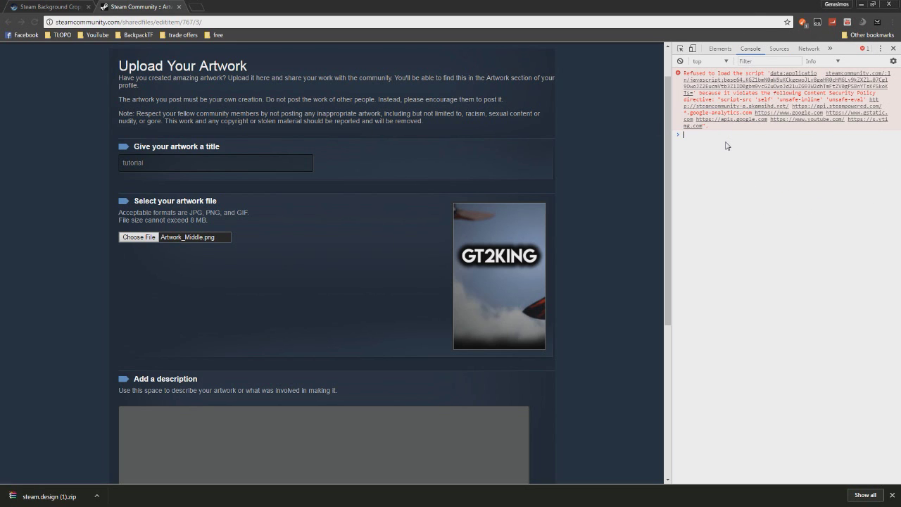
{"action": "type", "text": "$J('#image_width').val('1000');$J('#image_height').val('1');"}
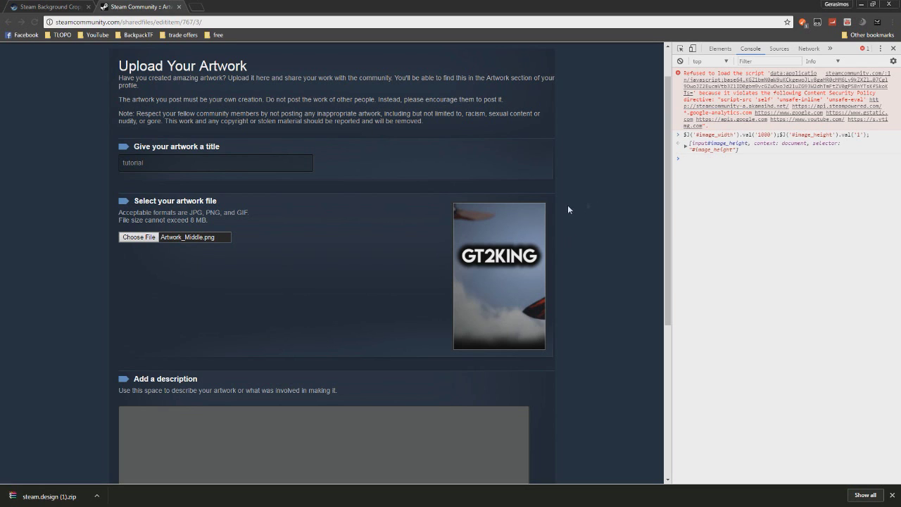
Step: Fill in the artwork description with "afef", certify having created the artwork, and try to submit the upload
{"action": "scroll", "coordinate": [549, 204], "scroll_direction": "down", "scroll_amount": 2}
{"action": "left_click", "coordinate": [336, 278]}
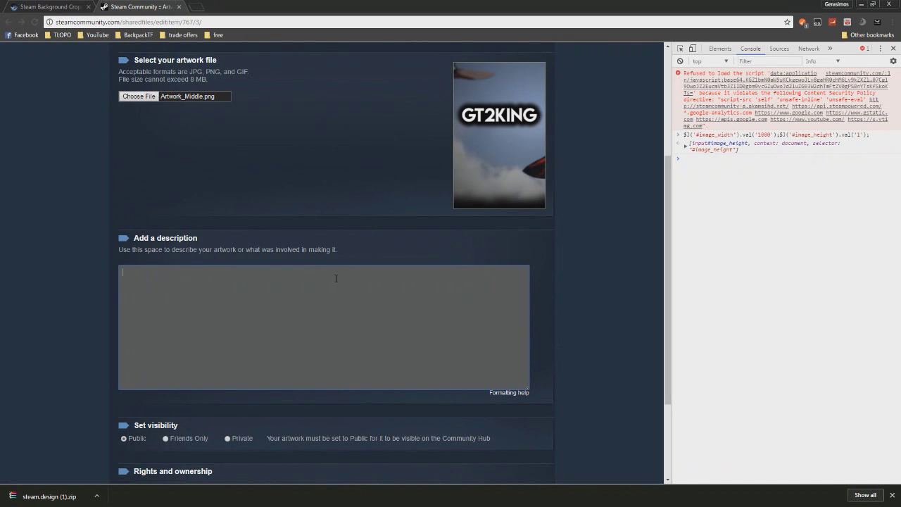
{"action": "scroll", "coordinate": [333, 271], "scroll_direction": "down", "scroll_amount": 2}
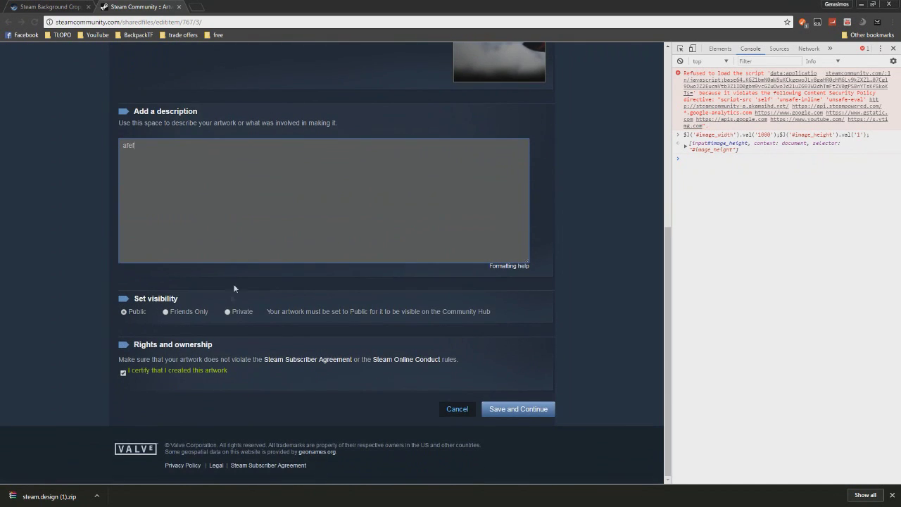
{"action": "left_click", "coordinate": [524, 408]}
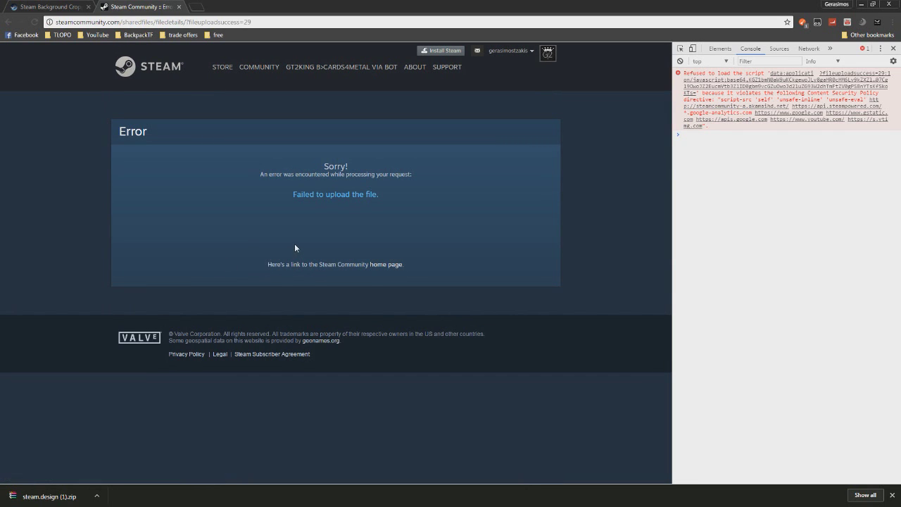
Step: Return to the upload form, choose the side artwork file, rerun the console script setting image width 1000 and height 1, and submit the artwork titled "tutorial"
{"action": "key", "text": "alt+Left"}
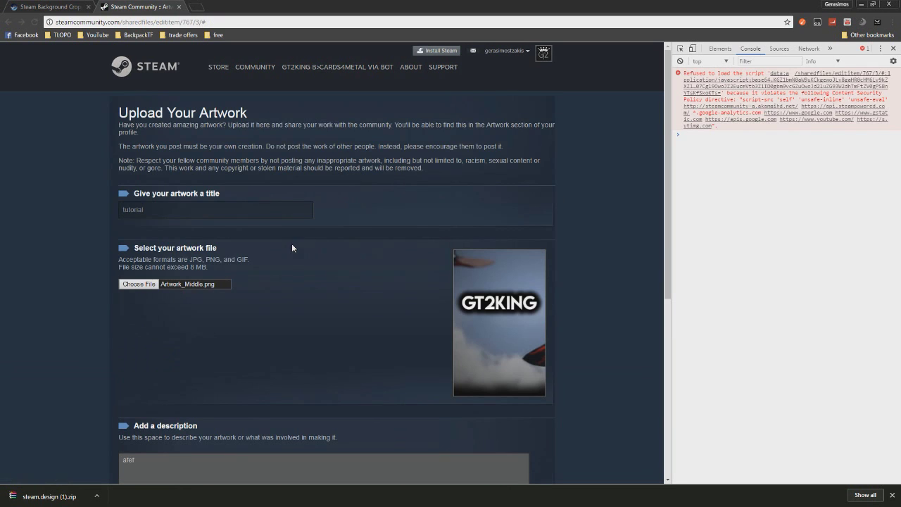
{"action": "mouse_move", "coordinate": [294, 66]}
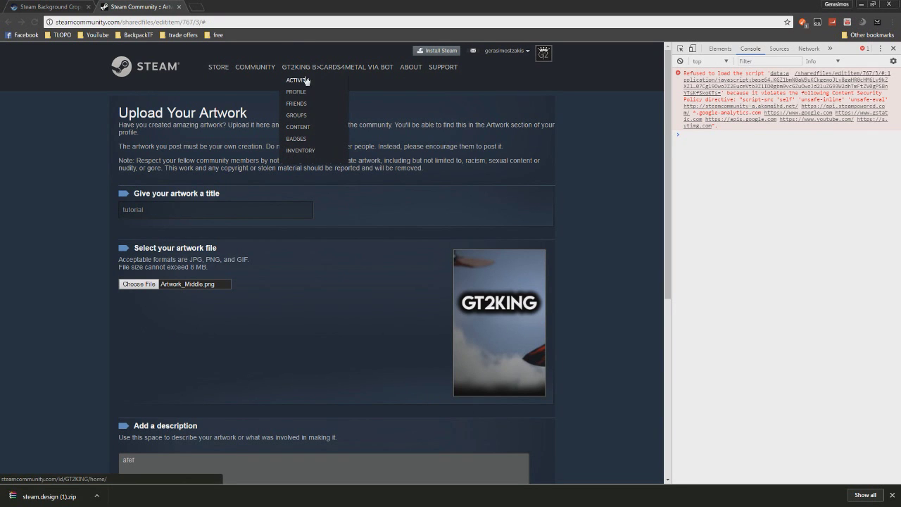
{"action": "left_click", "coordinate": [139, 284]}
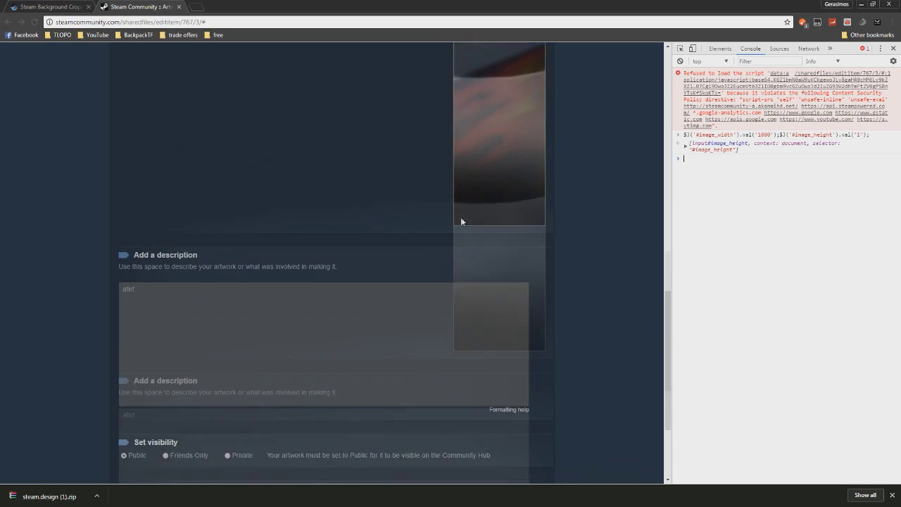
{"action": "left_click", "coordinate": [505, 408]}
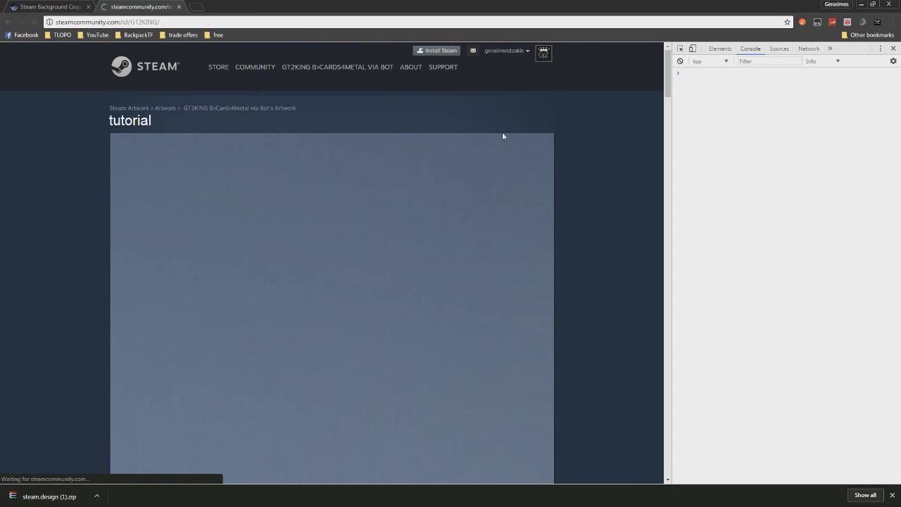
Step: Open the profile for editing and change the first featured showcase from Items Up For Trade to Artwork Showcase
{"action": "left_click", "coordinate": [452, 182]}
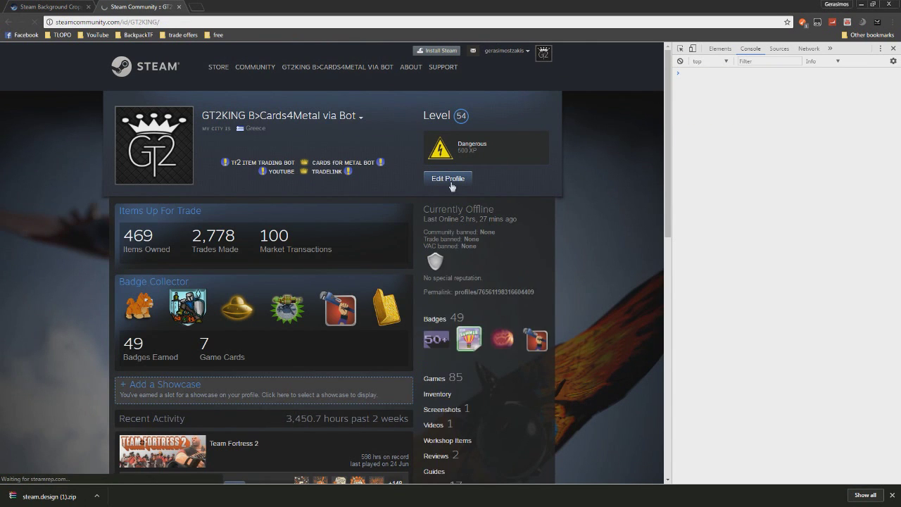
{"action": "scroll", "coordinate": [321, 248], "scroll_direction": "down", "scroll_amount": 2}
{"action": "scroll", "coordinate": [321, 248], "scroll_direction": "down", "scroll_amount": 7}
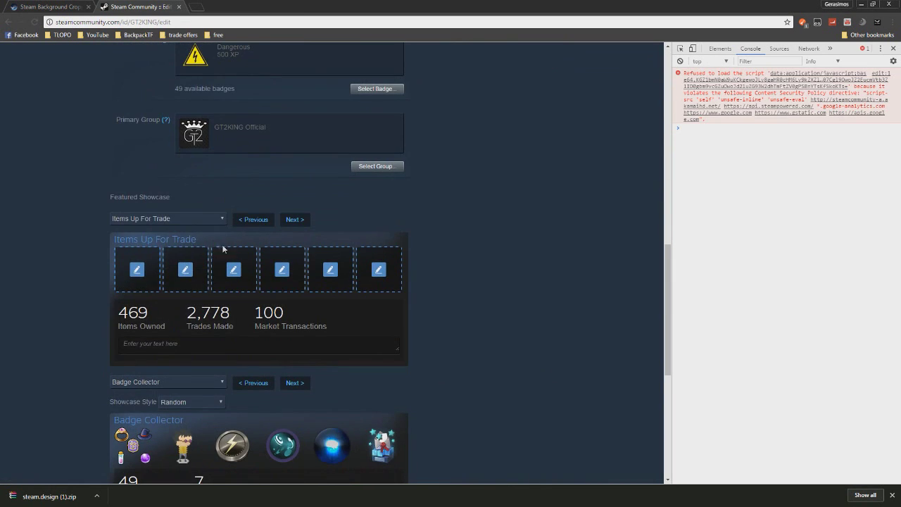
{"action": "left_click", "coordinate": [167, 218]}
{"action": "left_click", "coordinate": [139, 329]}
{"action": "scroll", "coordinate": [190, 289], "scroll_direction": "down", "scroll_amount": 2}
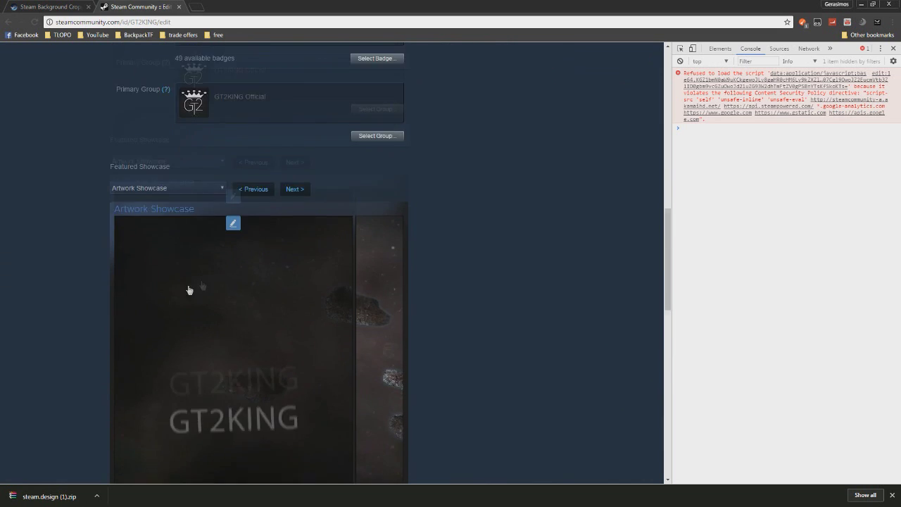
Step: Try featuring the existing GT2KING artwork in the showcase's main slot and the newly uploaded wing strip in its side slot
{"action": "left_click", "coordinate": [235, 247]}
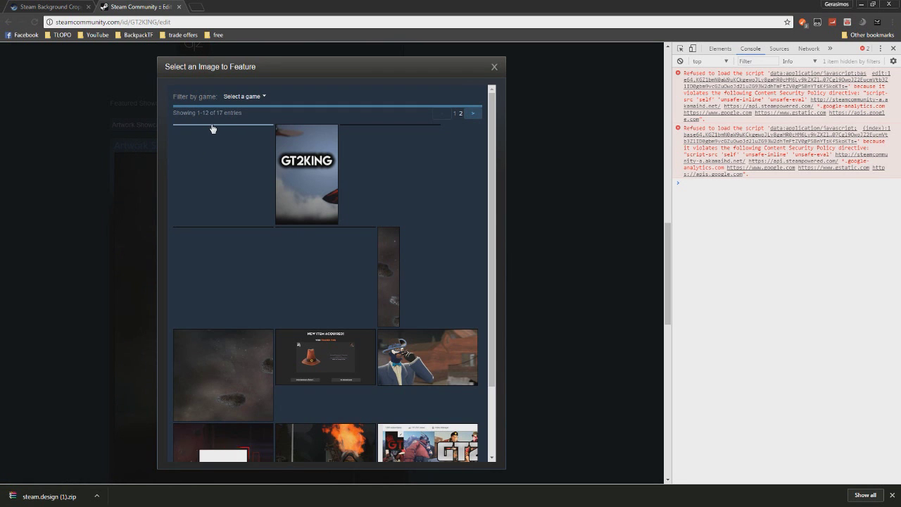
{"action": "left_click", "coordinate": [212, 354]}
{"action": "left_click", "coordinate": [292, 127]}
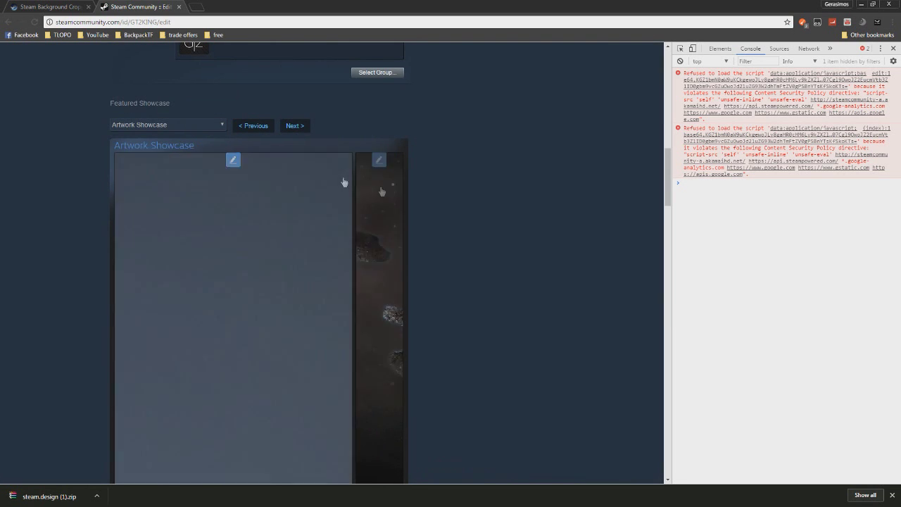
{"action": "left_click", "coordinate": [378, 160]}
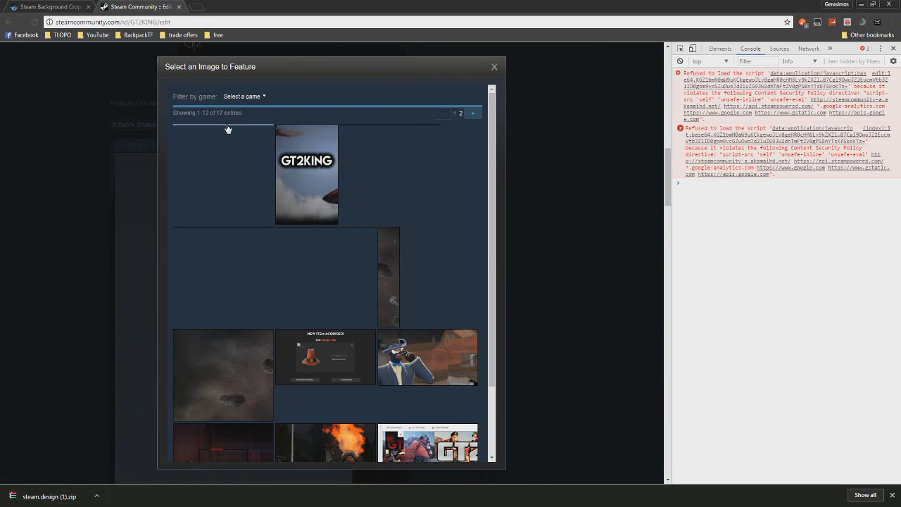
{"action": "left_click", "coordinate": [227, 131]}
{"action": "left_click", "coordinate": [259, 155]}
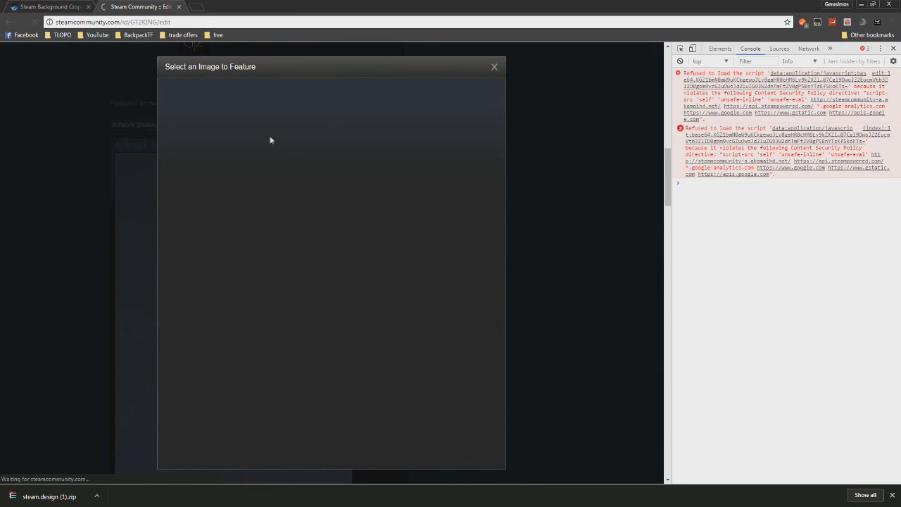
{"action": "left_click", "coordinate": [296, 144]}
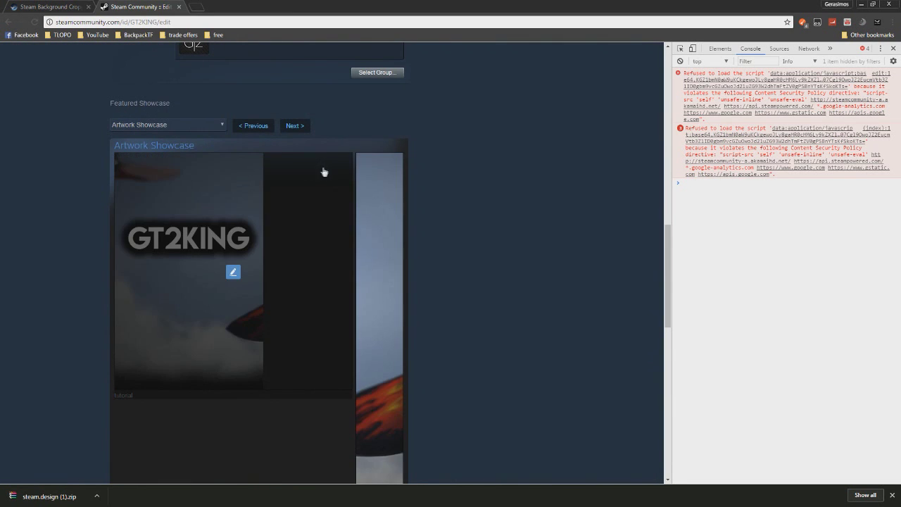
{"action": "scroll", "coordinate": [351, 176], "scroll_direction": "down", "scroll_amount": 2}
{"action": "scroll", "coordinate": [387, 184], "scroll_direction": "up", "scroll_amount": 10}
{"action": "scroll", "coordinate": [398, 115], "scroll_direction": "up", "scroll_amount": 5}
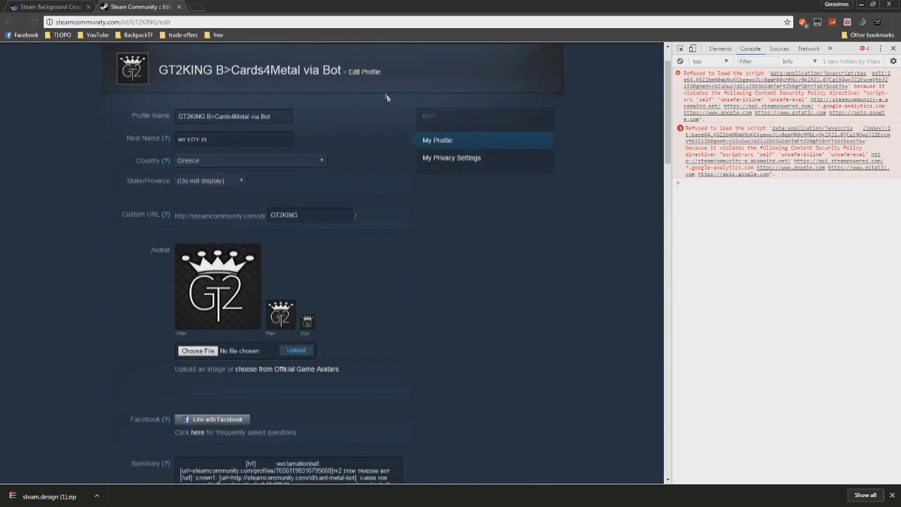
Step: Edit the profile again and set its first featured showcase to Artwork Showcase
{"action": "mouse_move", "coordinate": [310, 67]}
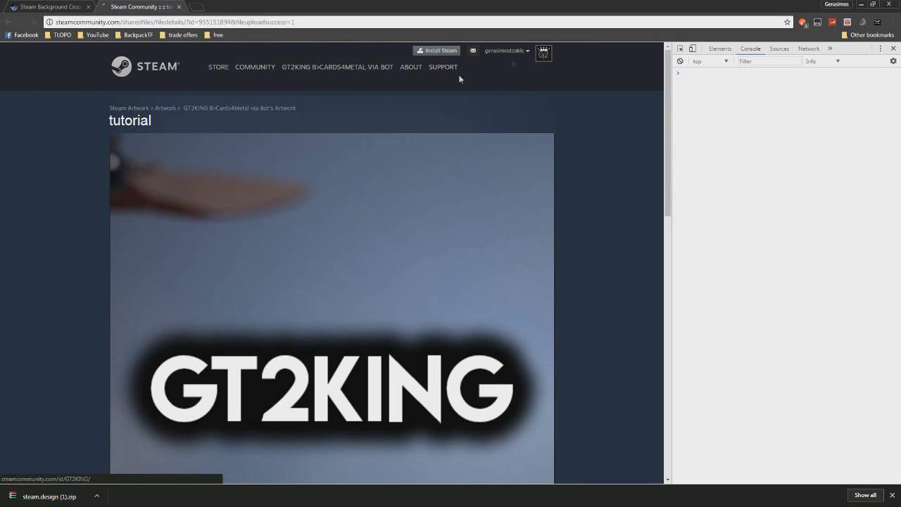
{"action": "left_click", "coordinate": [319, 68]}
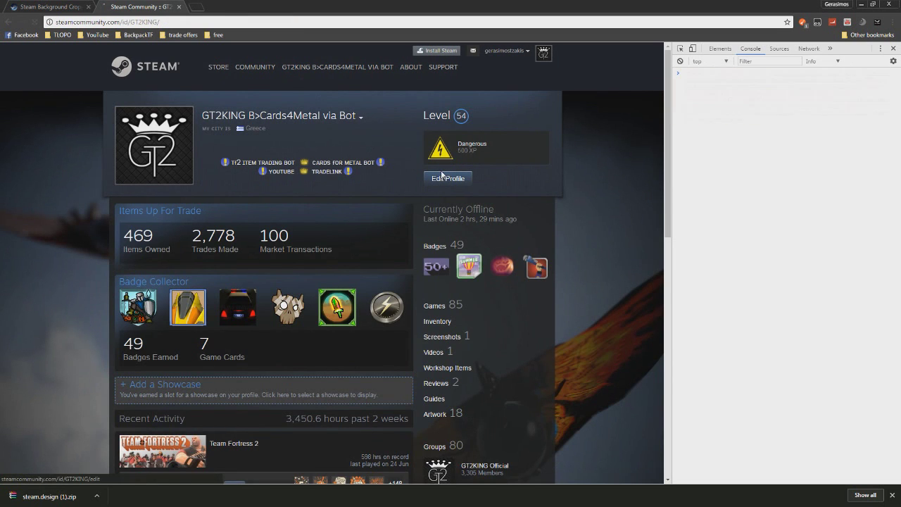
{"action": "scroll", "coordinate": [409, 202], "scroll_direction": "down", "scroll_amount": 15}
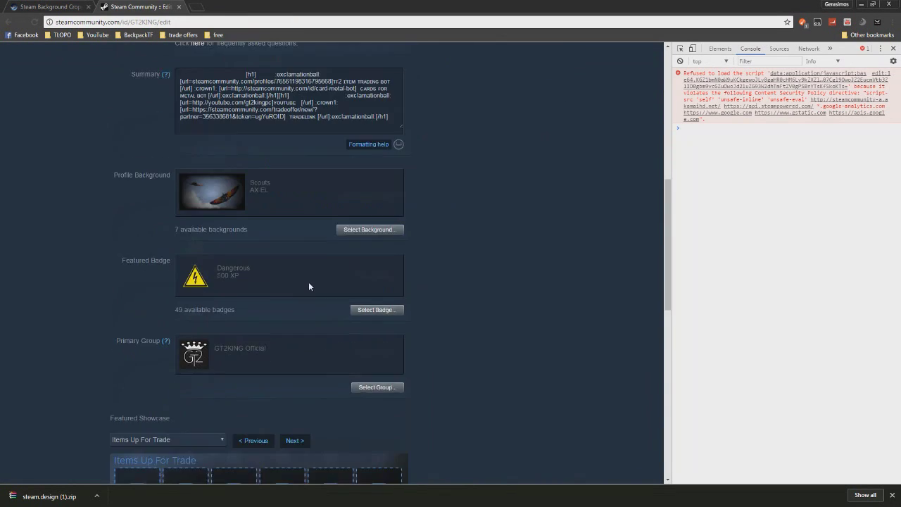
{"action": "scroll", "coordinate": [240, 304], "scroll_direction": "up", "scroll_amount": 10}
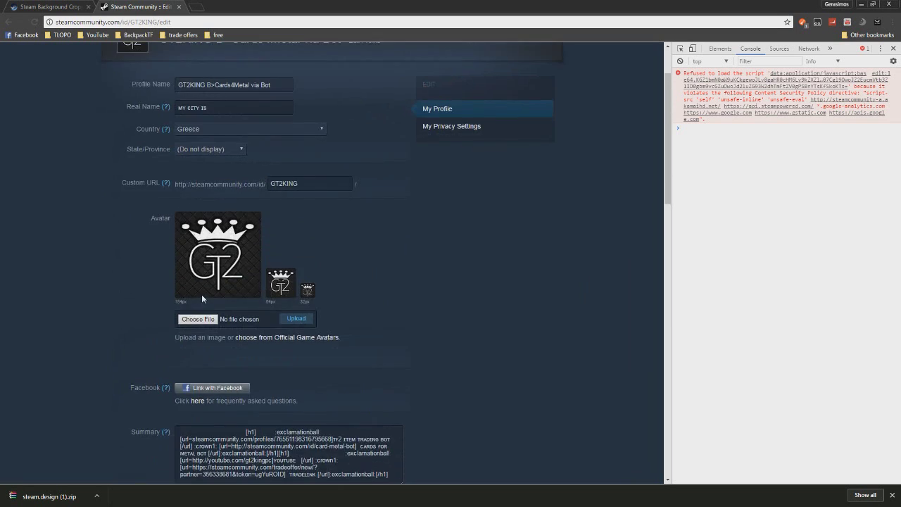
{"action": "scroll", "coordinate": [199, 289], "scroll_direction": "down", "scroll_amount": 4}
{"action": "left_click", "coordinate": [158, 328]}
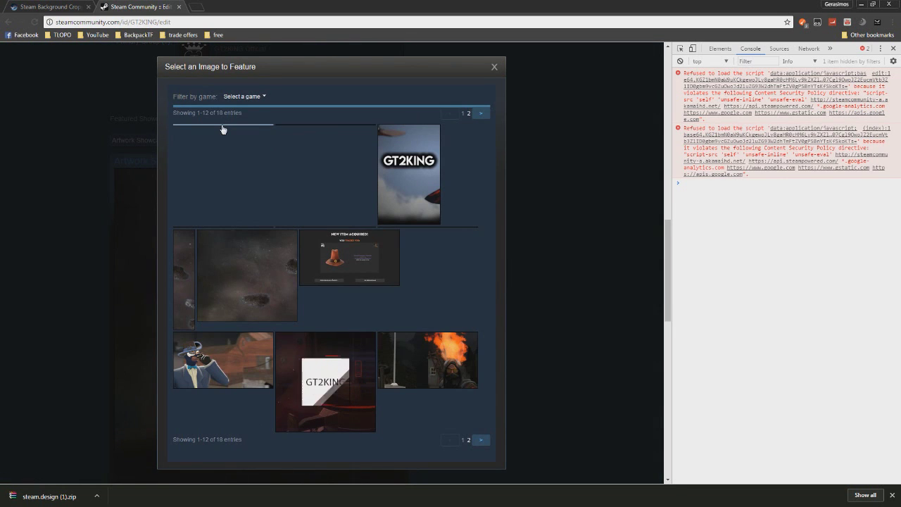
Step: Feature the long GT2KING artwork in the main slot and the wing strip in the side slot, save the profile, and check the showcase against the background
{"action": "left_click", "coordinate": [223, 131]}
{"action": "left_click", "coordinate": [233, 174]}
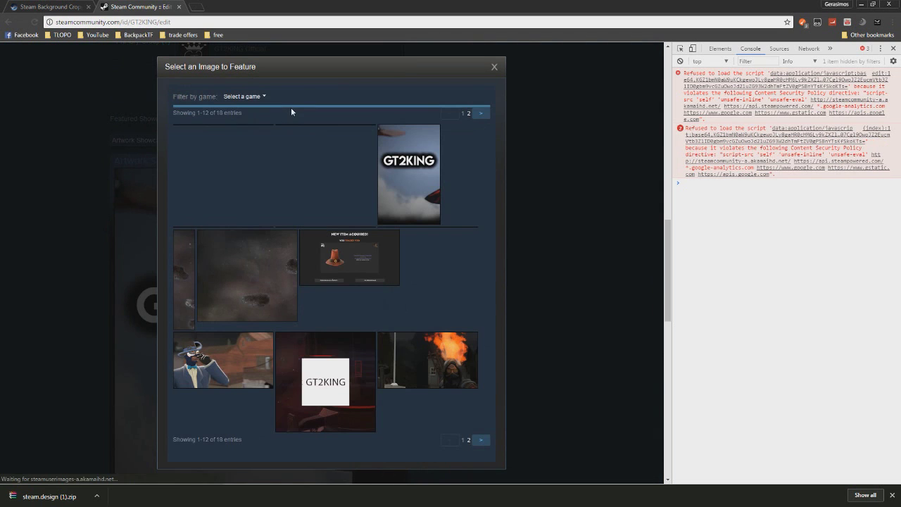
{"action": "left_click", "coordinate": [298, 129]}
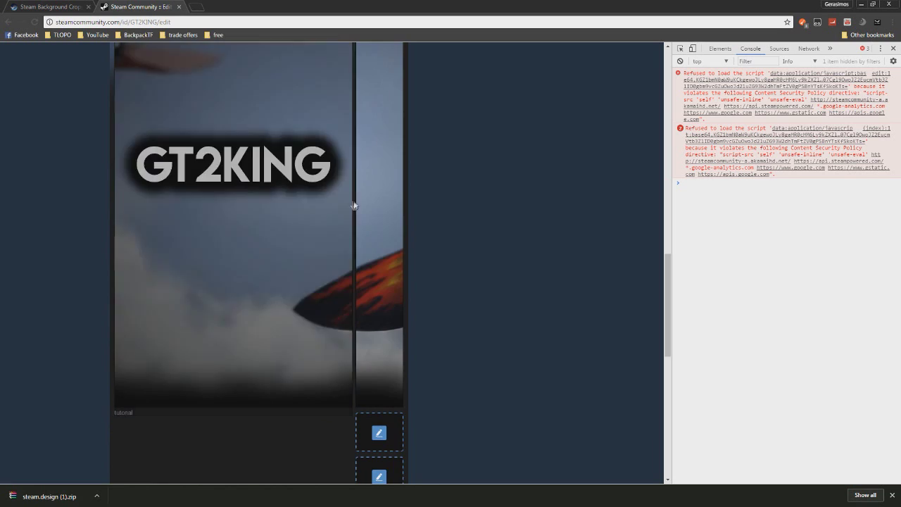
{"action": "scroll", "coordinate": [374, 207], "scroll_direction": "down", "scroll_amount": 8}
{"action": "left_click", "coordinate": [375, 371]}
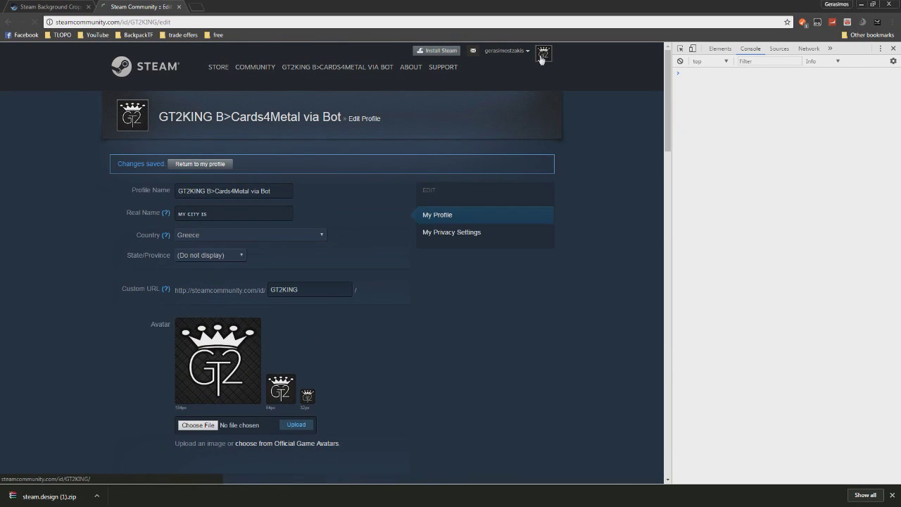
{"action": "scroll", "coordinate": [306, 338], "scroll_direction": "down", "scroll_amount": 5}
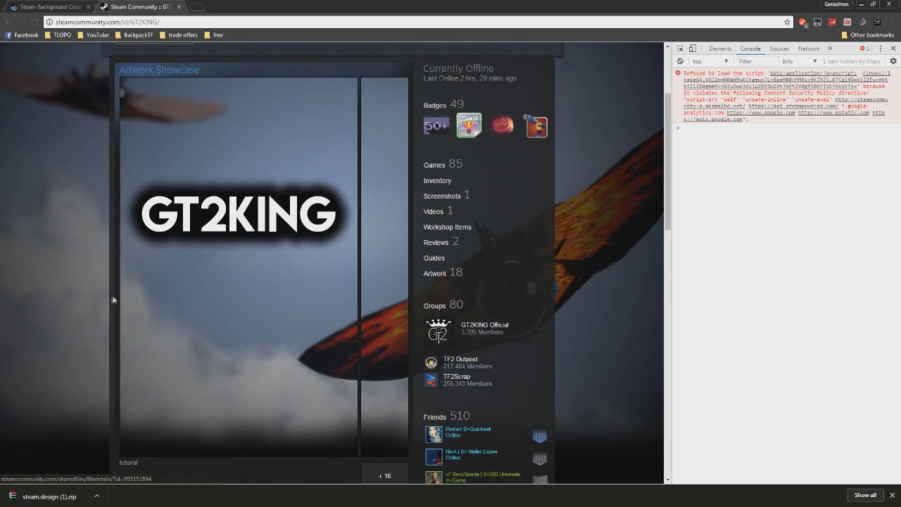
{"action": "scroll", "coordinate": [307, 338], "scroll_direction": "up", "scroll_amount": 3}
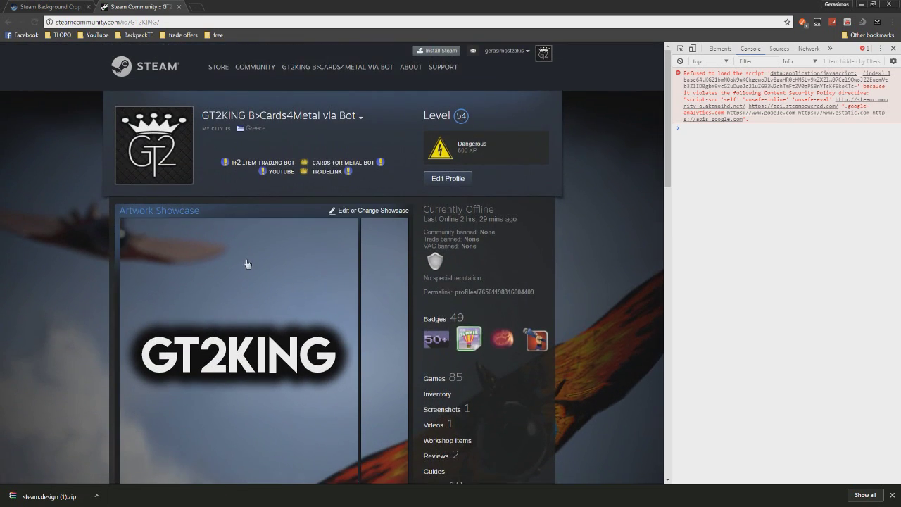
{"action": "scroll", "coordinate": [246, 258], "scroll_direction": "down", "scroll_amount": 1}
{"action": "scroll", "coordinate": [303, 191], "scroll_direction": "up", "scroll_amount": 2}
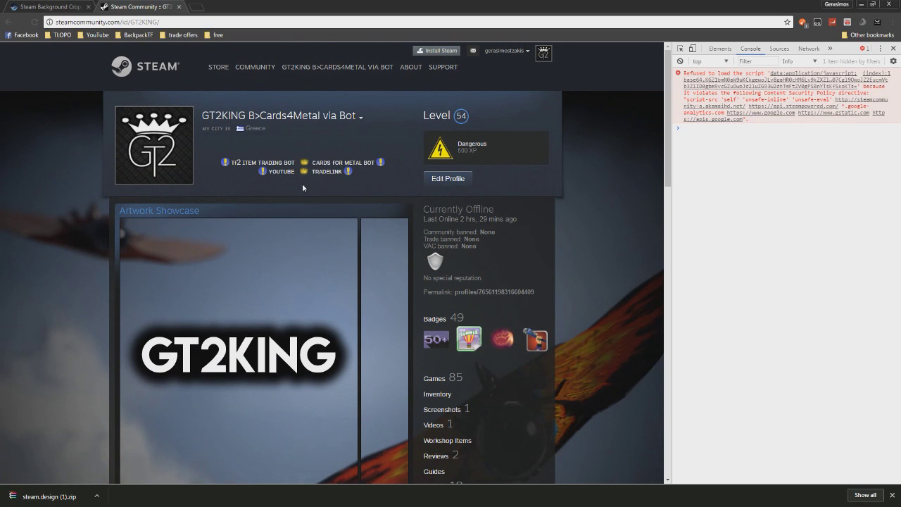
Step: Upload Avatar.png from the tutorial folder as the profile avatar and review it together with the artwork showcase on the profile page
{"action": "left_click", "coordinate": [449, 180]}
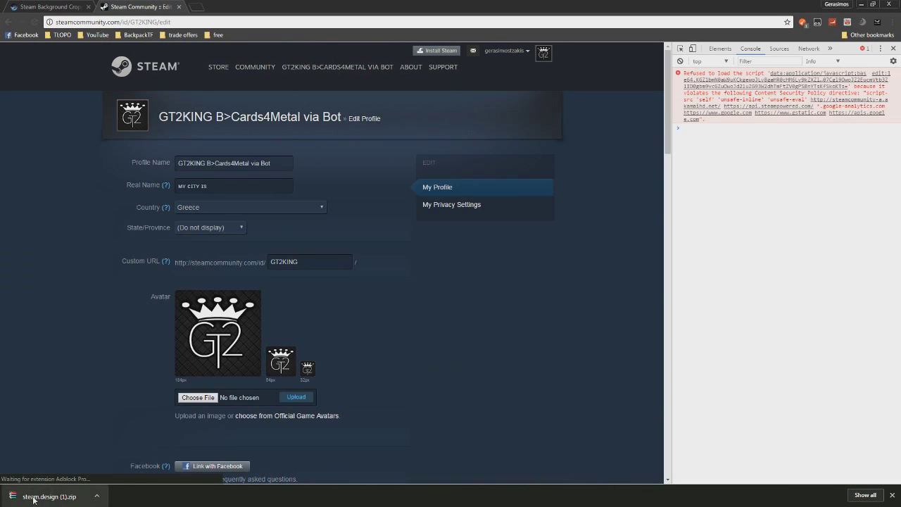
{"action": "left_click", "coordinate": [28, 495]}
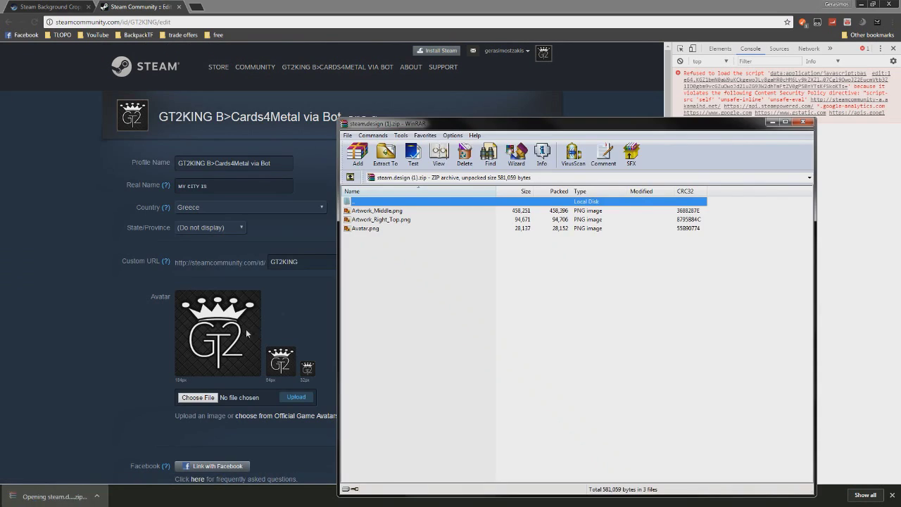
{"action": "left_click", "coordinate": [364, 229]}
{"action": "left_click", "coordinate": [235, 400]}
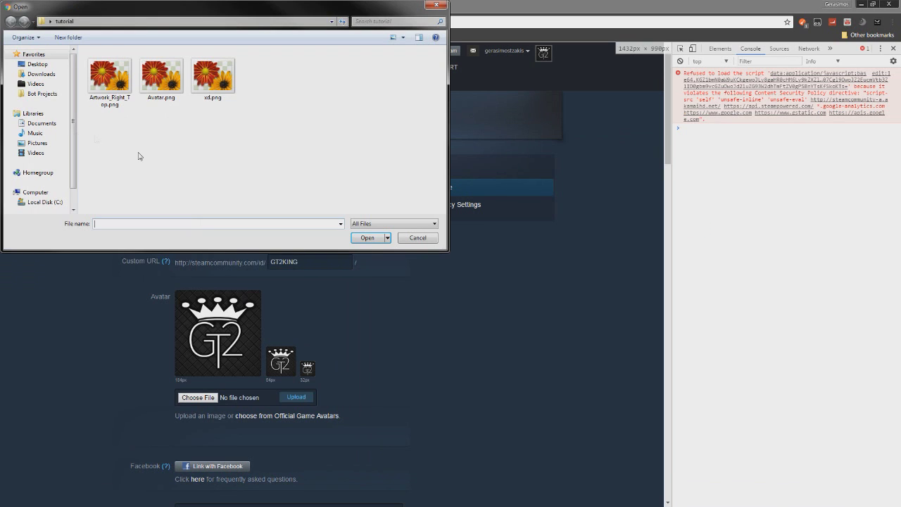
{"action": "double_click", "coordinate": [162, 75]}
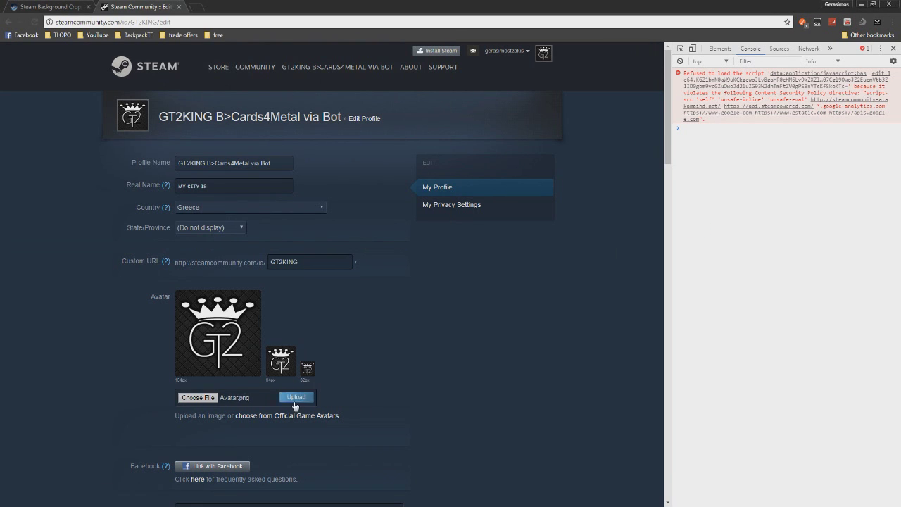
{"action": "left_click", "coordinate": [295, 397]}
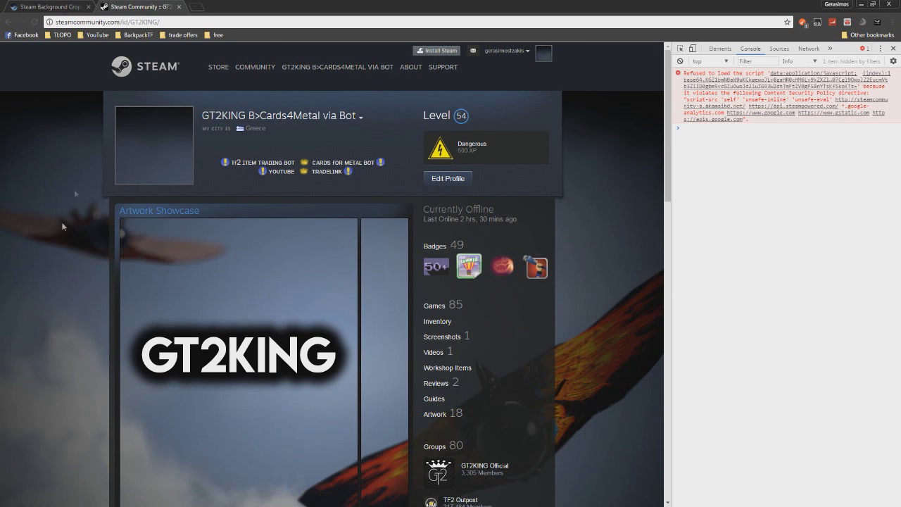
{"action": "scroll", "coordinate": [551, 284], "scroll_direction": "down", "scroll_amount": 4}
{"action": "scroll", "coordinate": [551, 284], "scroll_direction": "up", "scroll_amount": 5}
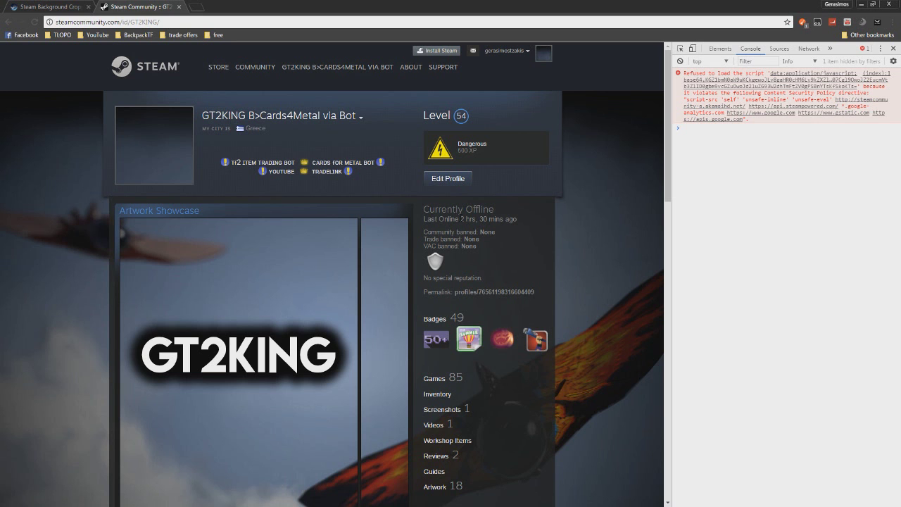
{"action": "scroll", "coordinate": [405, 183], "scroll_direction": "down", "scroll_amount": 4}
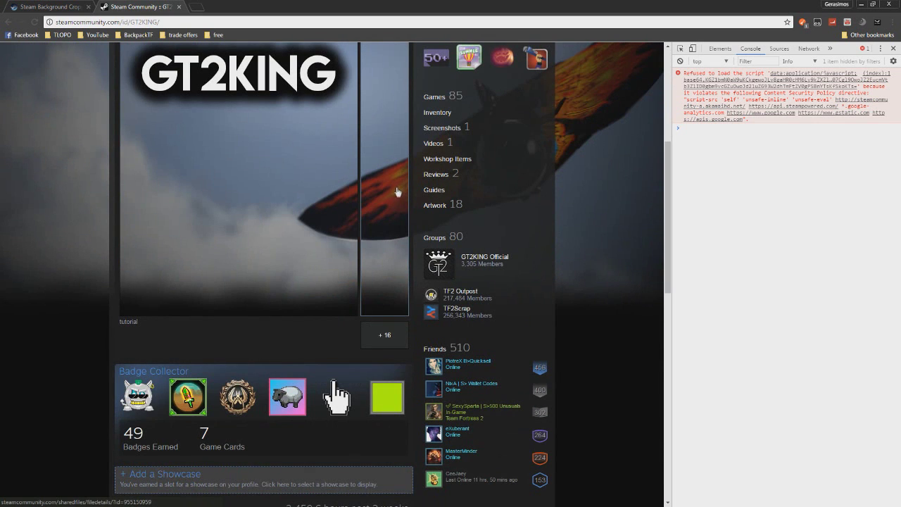
{"action": "scroll", "coordinate": [382, 201], "scroll_direction": "up", "scroll_amount": 4}
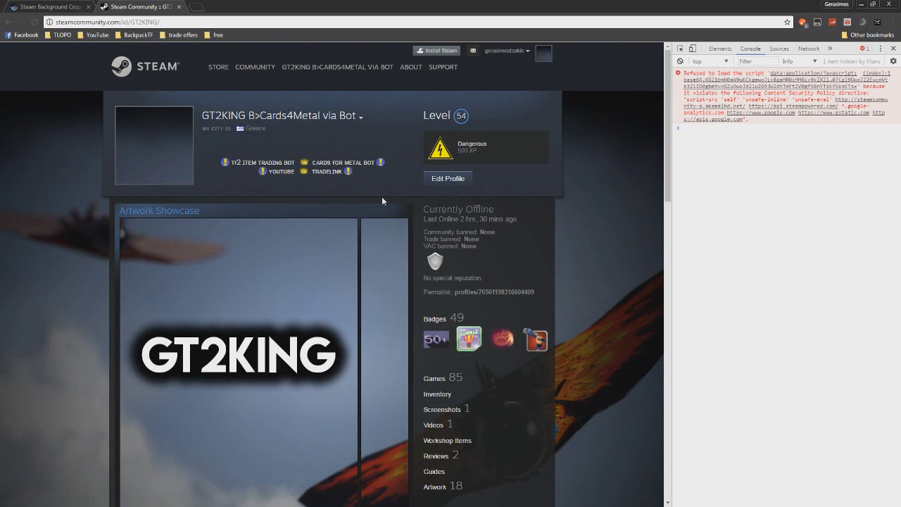